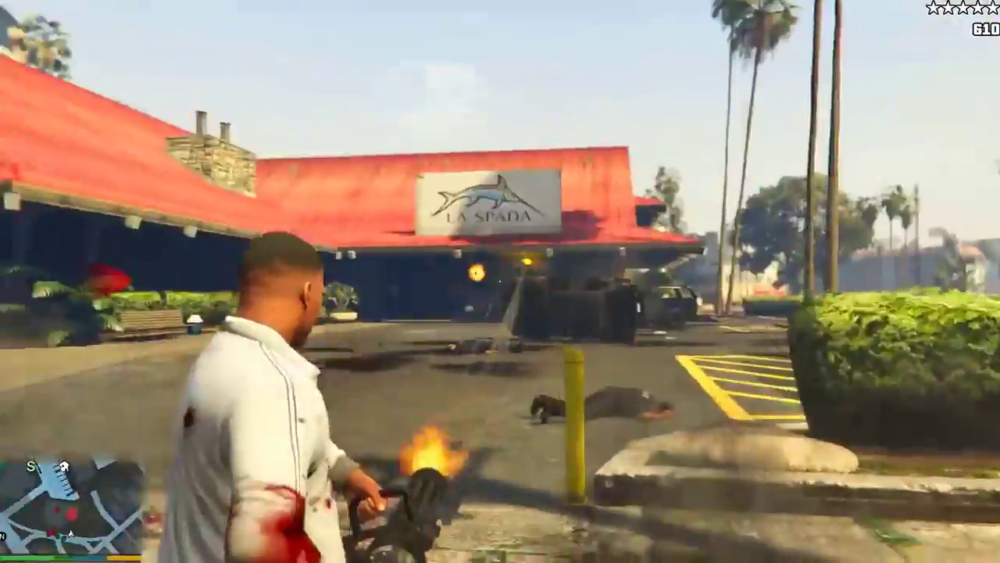
key(Tab)
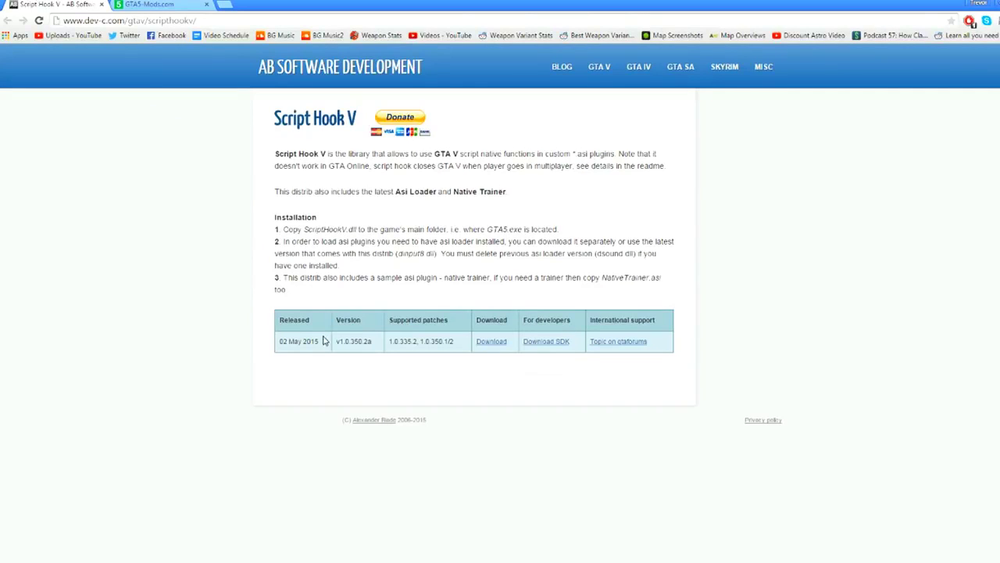
- Download the Script Hook V zip onto the desktop and open the bin folder inside it
click(488, 342)
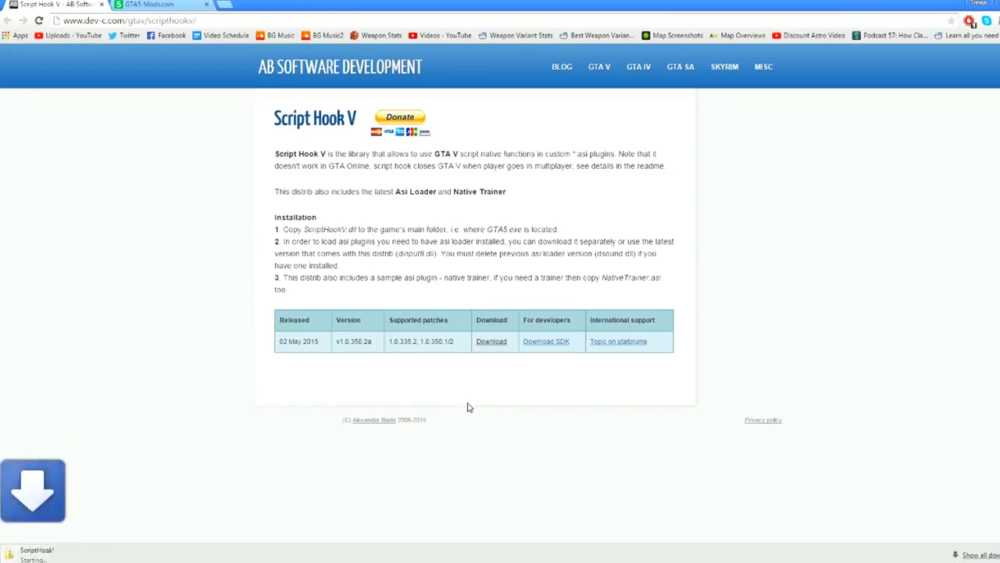
double_click(462, 3)
drag(41, 525, 703, 263)
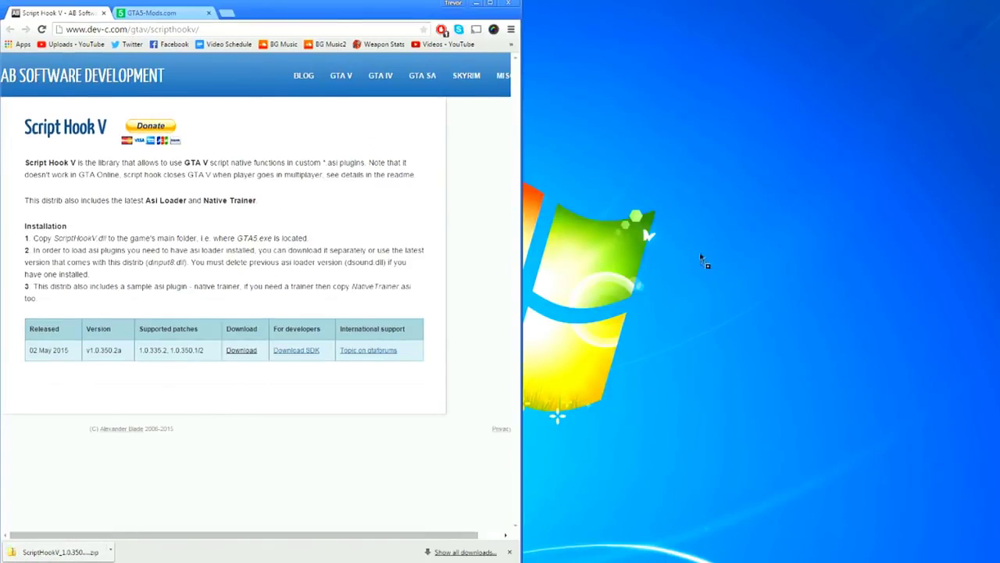
double_click(725, 233)
double_click(666, 104)
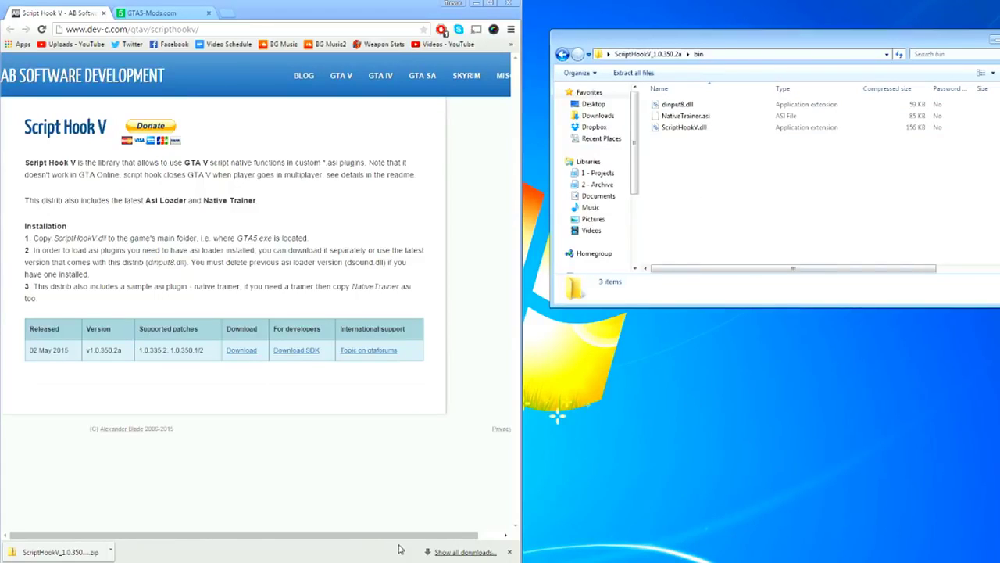
- Switch to Steam, open Grand Theft Auto V's local files folder and locate the GTA5 application in it
click(422, 561)
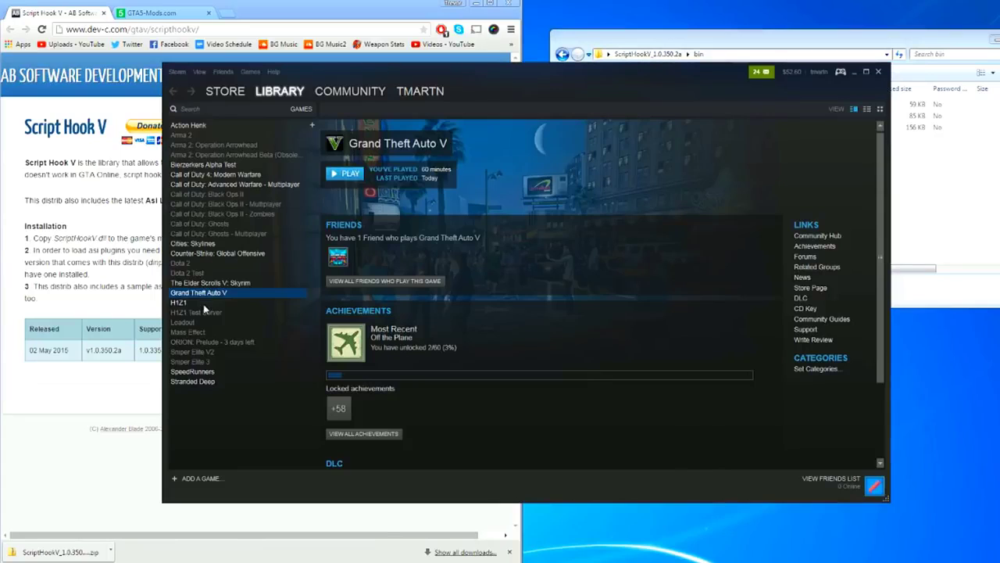
right_click(207, 292)
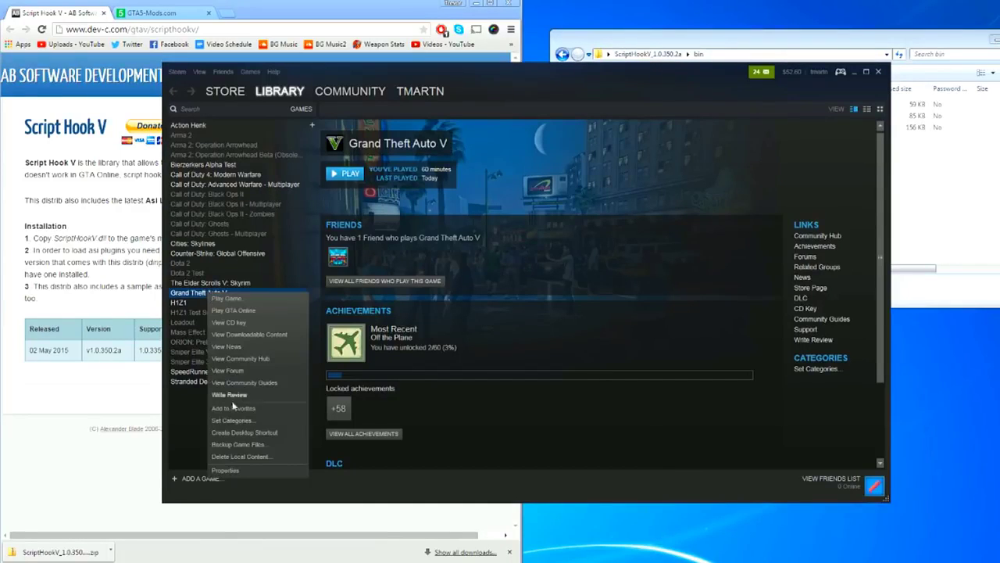
click(225, 470)
click(491, 139)
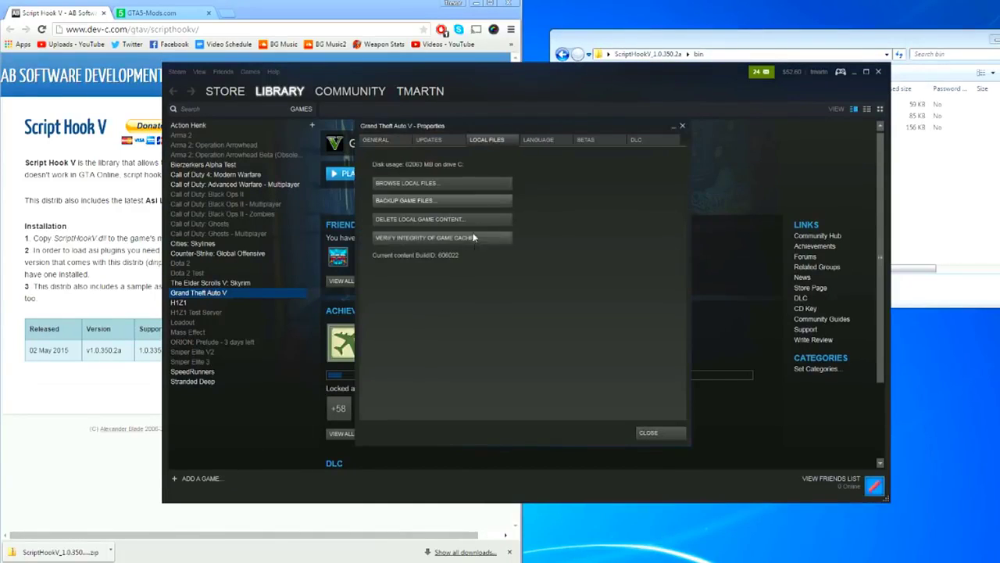
click(422, 183)
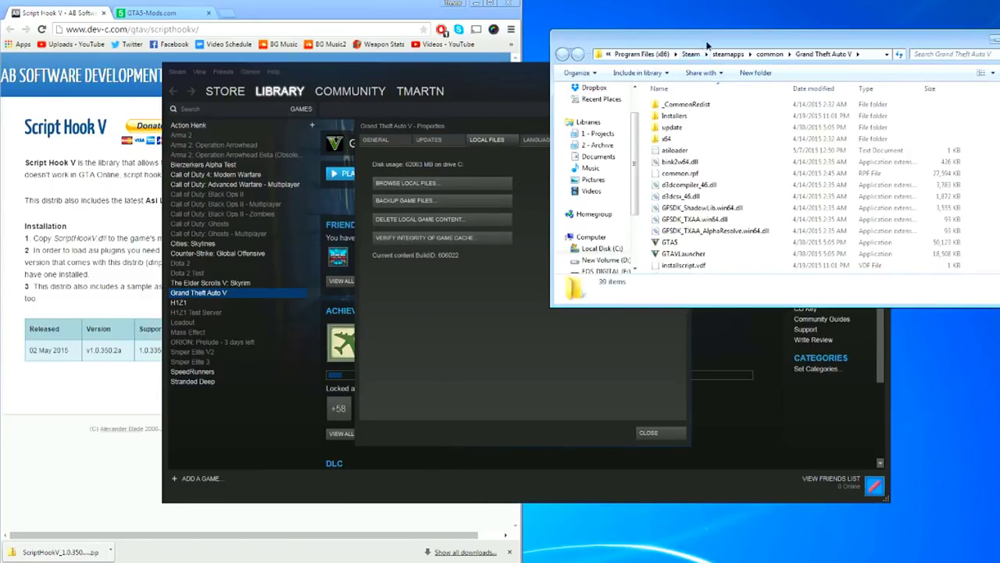
drag(707, 45, 356, 81)
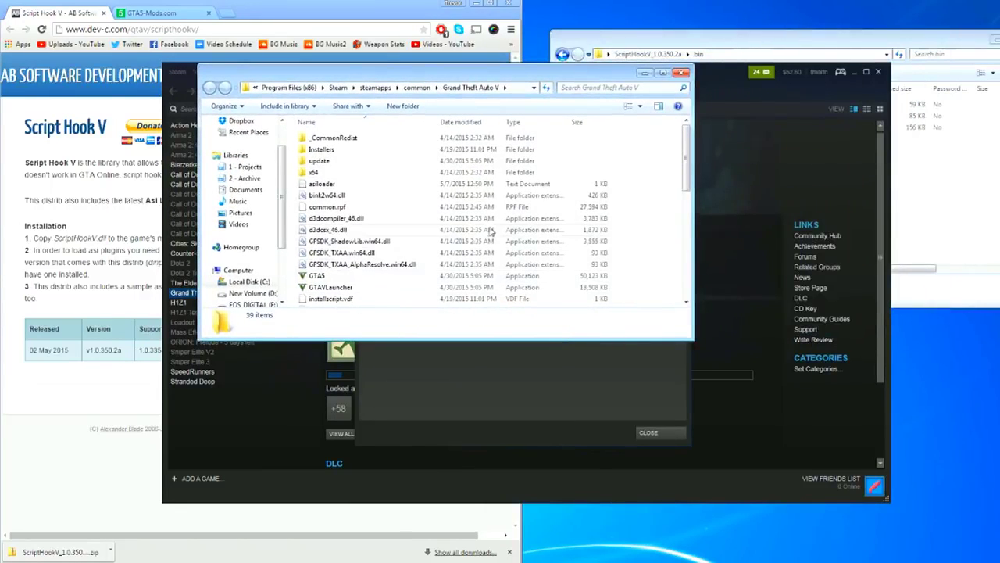
click(328, 276)
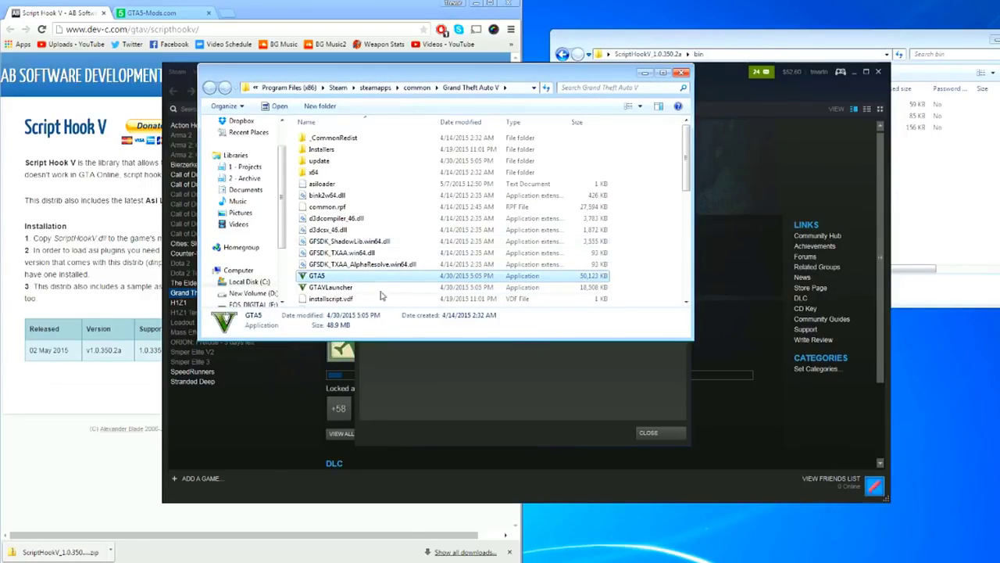
scroll(432, 211, down, 1)
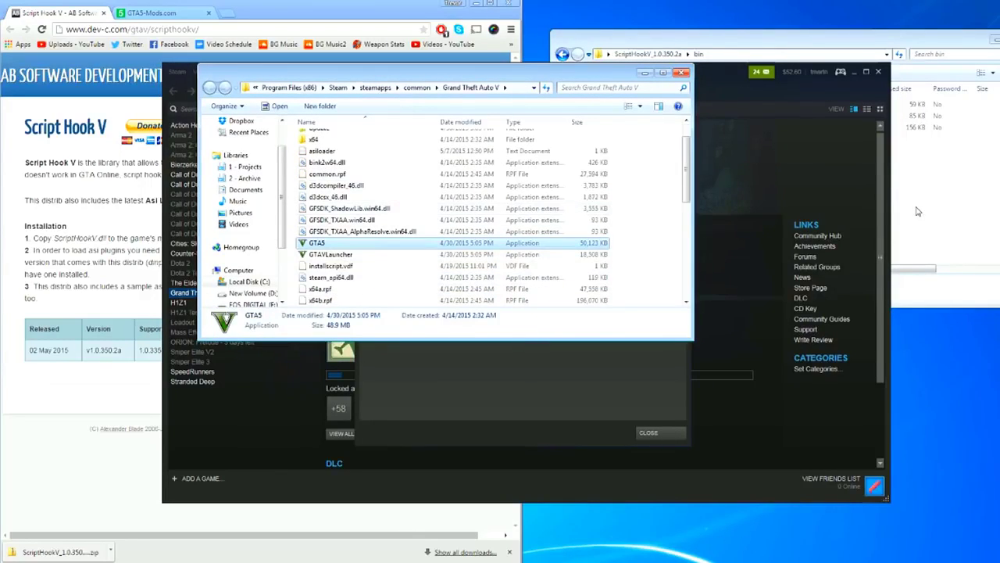
- Copy dinput8.dll, NativeTrainer.asi and ScriptHookV.dll from the bin folder into the Grand Theft Auto V game folder
click(913, 206)
drag(819, 168, 734, 102)
right_click(736, 102)
click(759, 138)
right_click(455, 279)
right_click(659, 304)
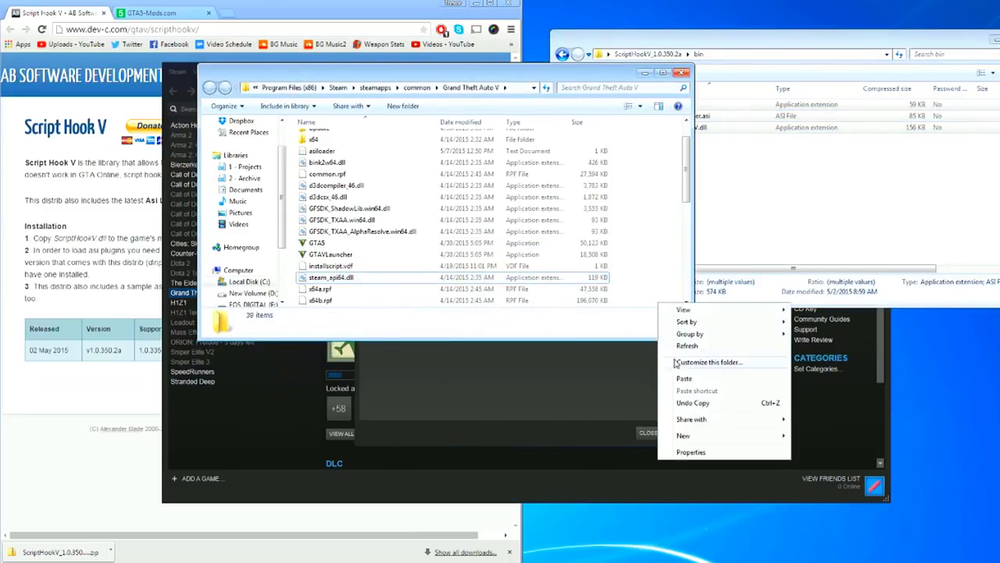
click(678, 375)
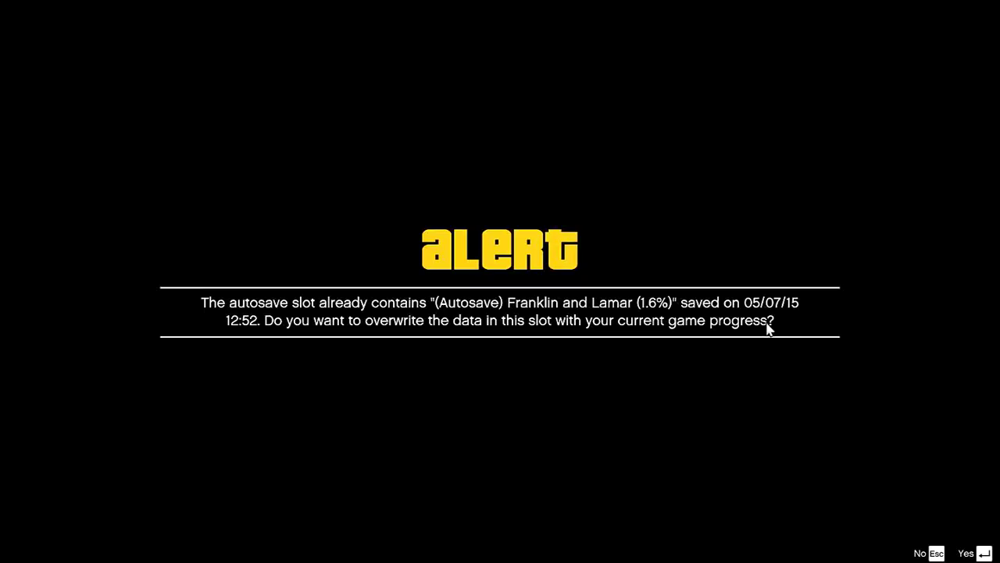
- Agree in Grand Theft Auto V to overwrite the autosave slot and walk the character forward along the boardwalk
key(Return)
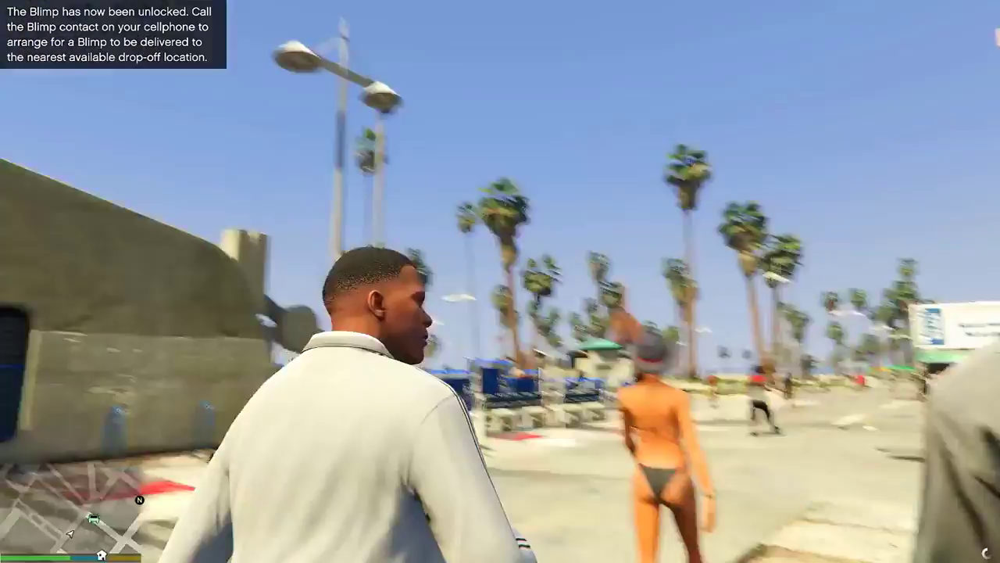
key(w)
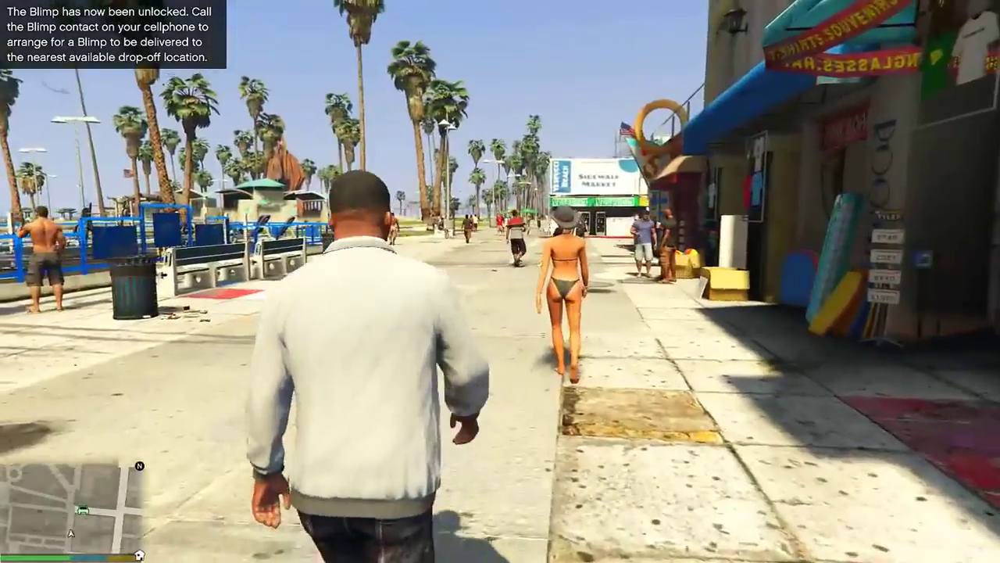
key(w)
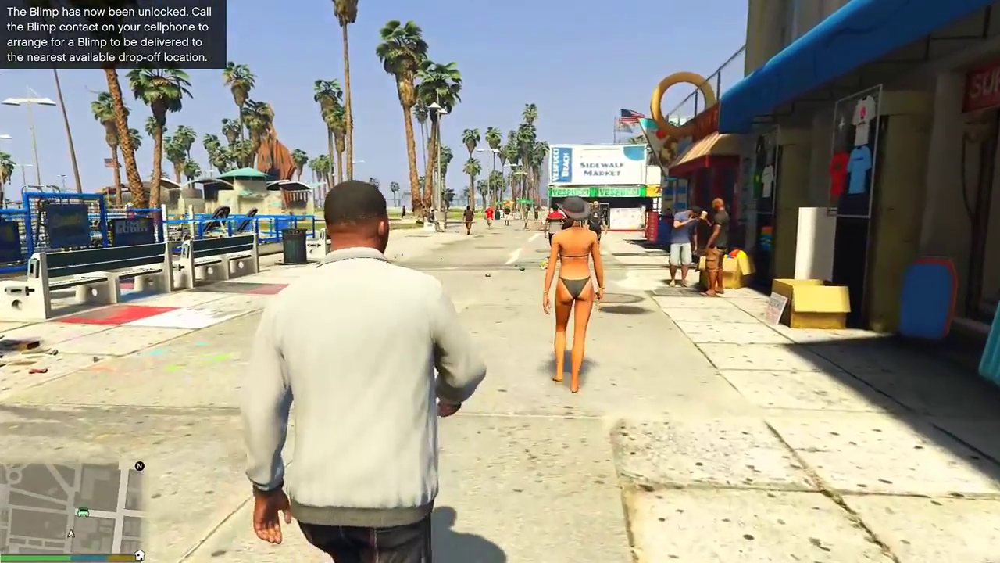
- Bring up the Native Trainer in the game and move through its main categories, ending on Player
key(F4)
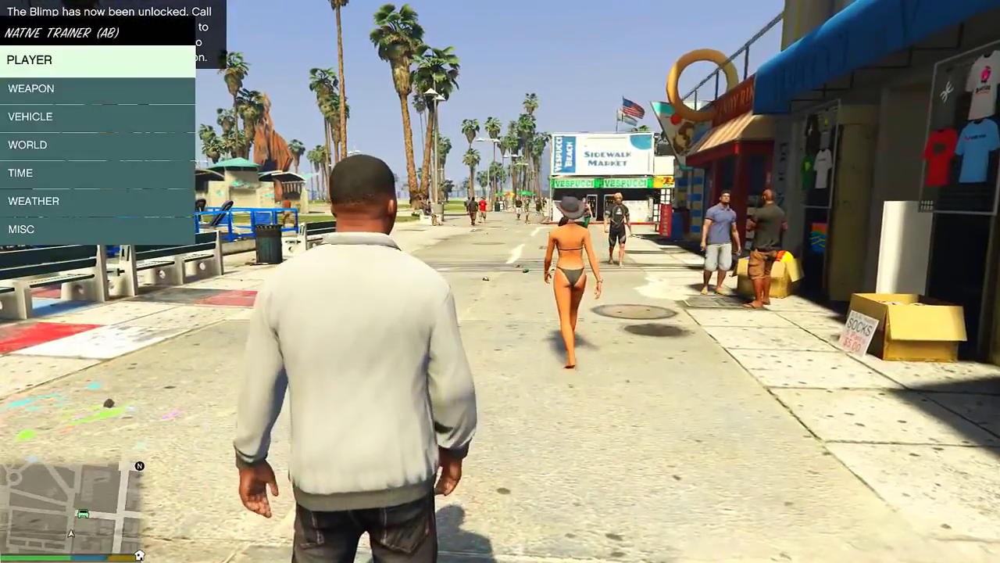
key(BackSpace)
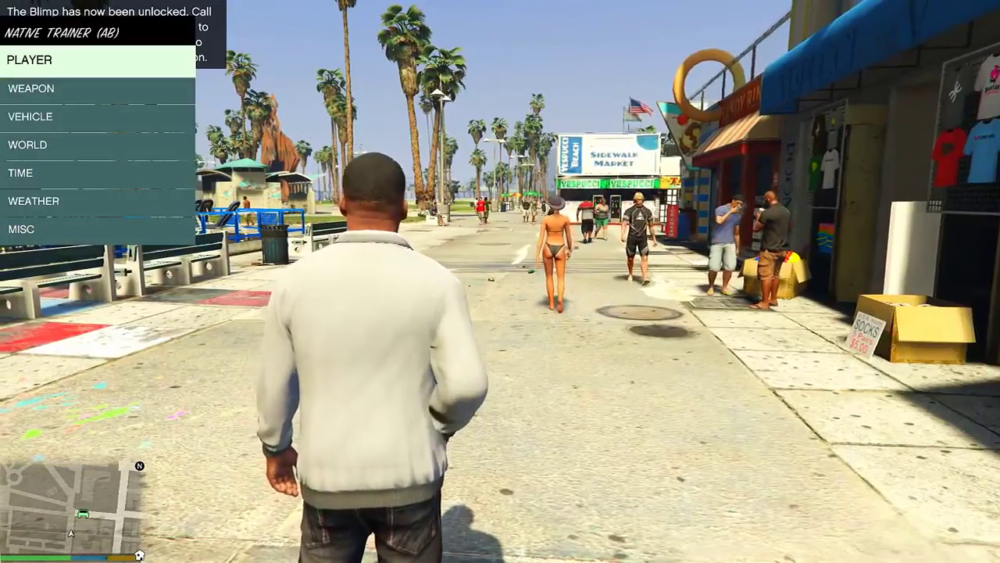
key(w)
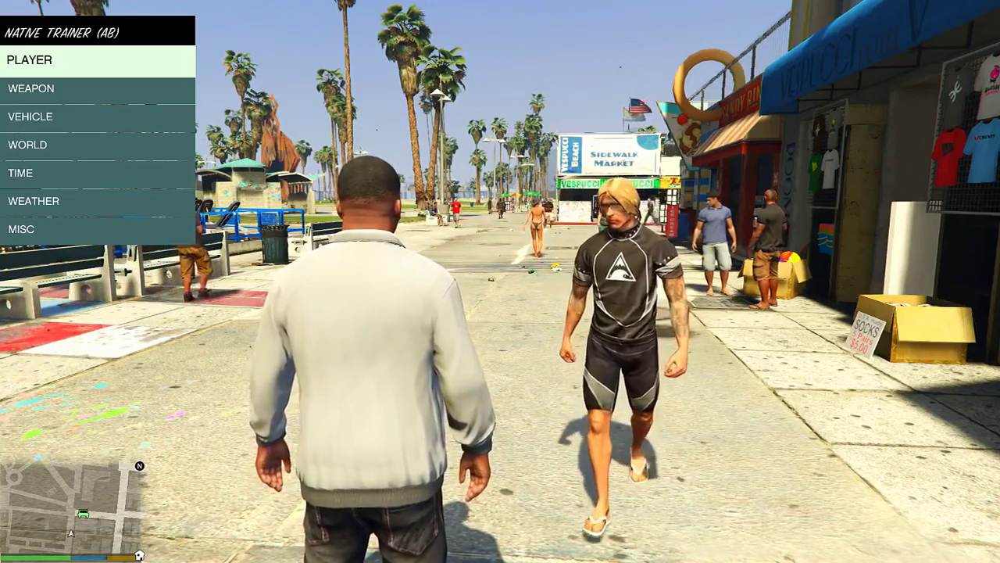
key(w)
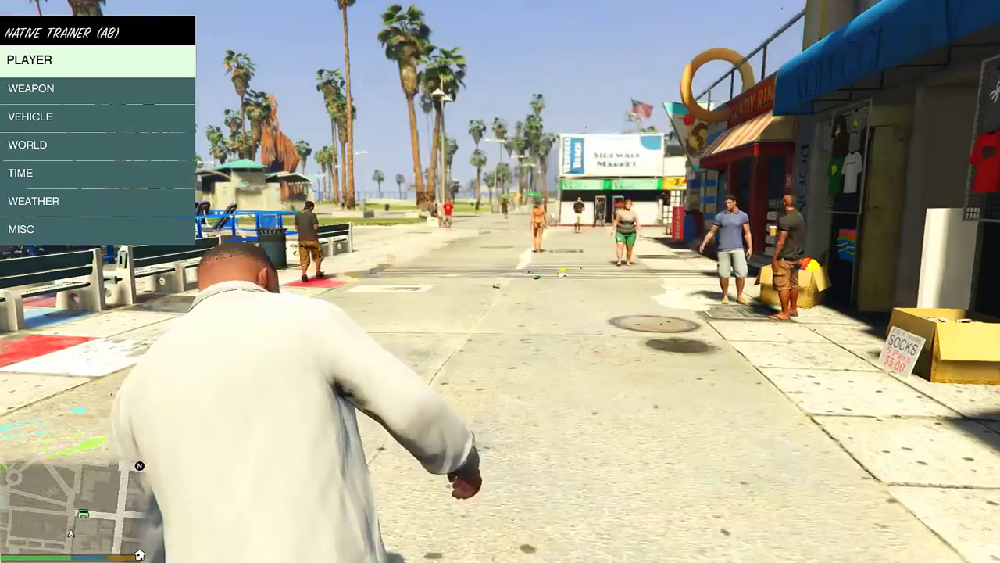
key(Down)
key(Down)
key(Up)
key(Up)
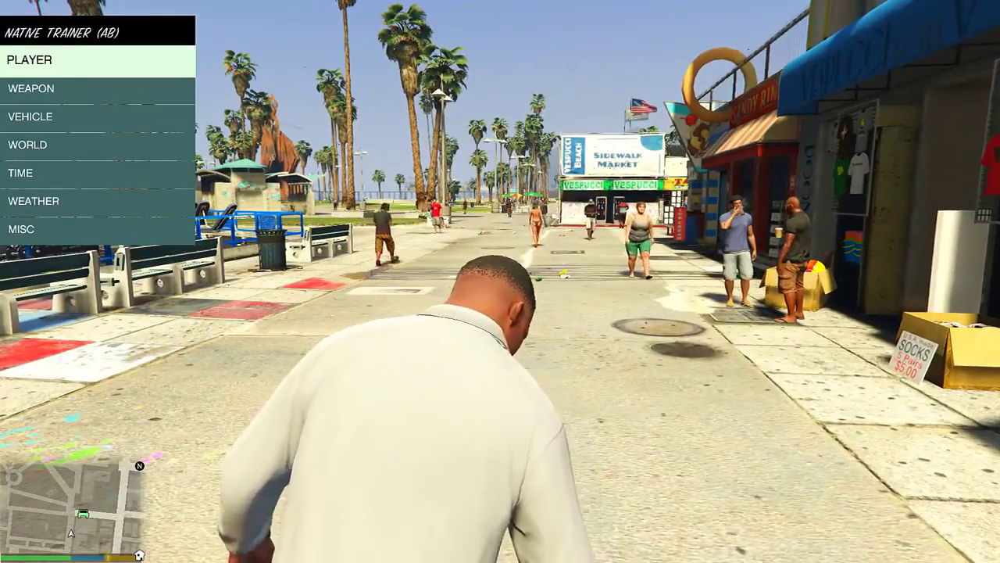
- Examine the Native Trainer's Player options down to Wanted Down and return to the main categories
key(Return)
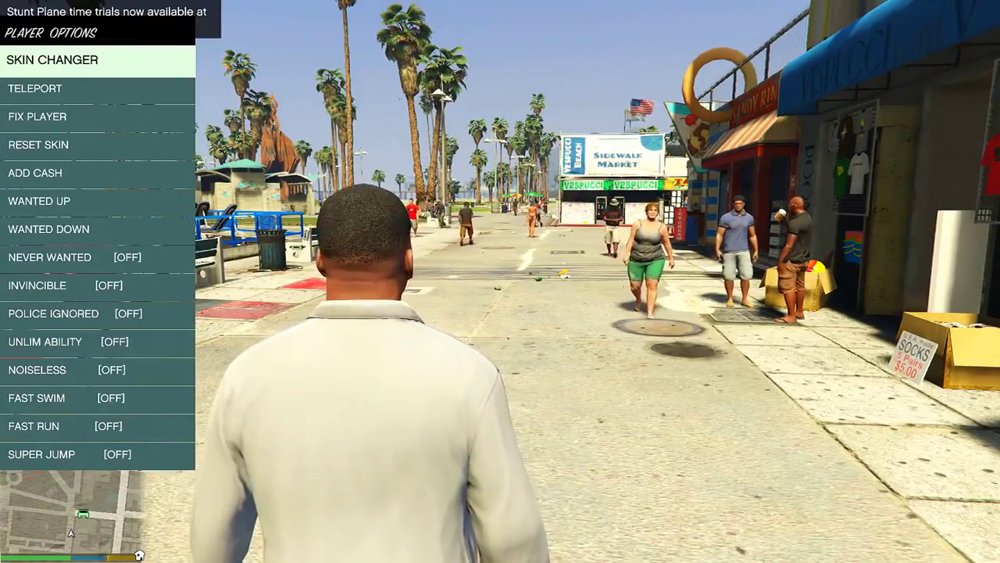
key(Down)
key(Down)
key(Down)
key(Down)
key(Down)
key(Down)
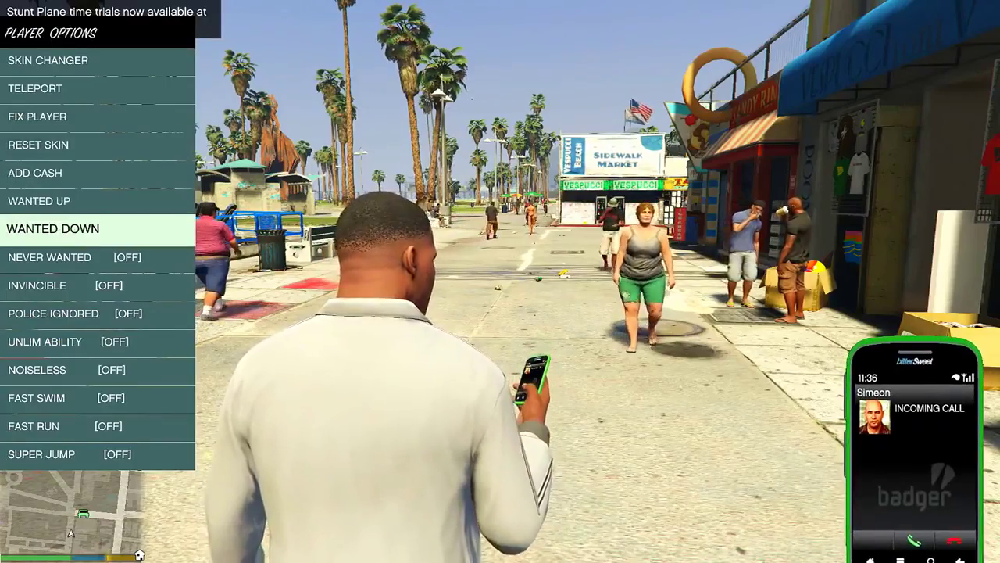
key(BackSpace)
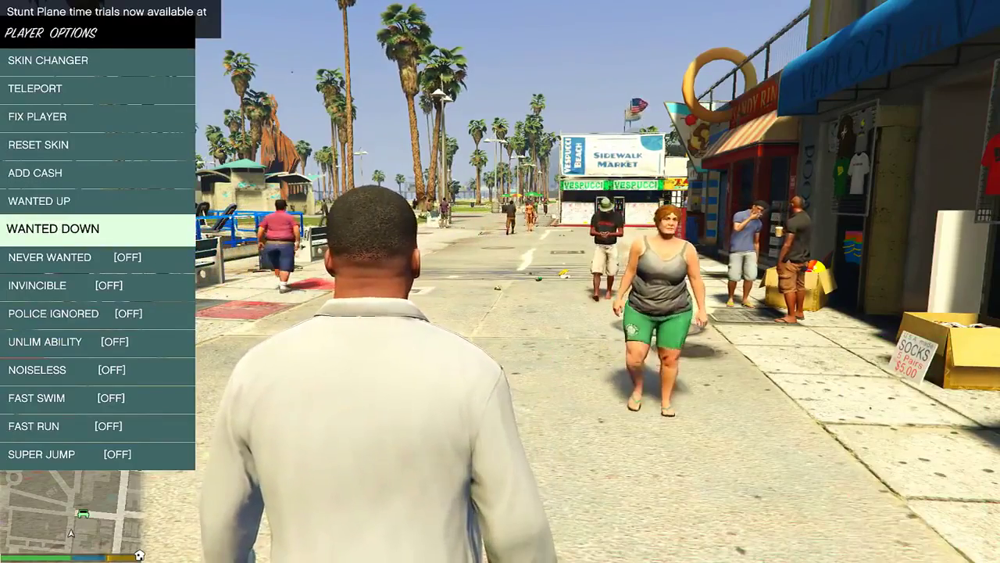
key(BackSpace)
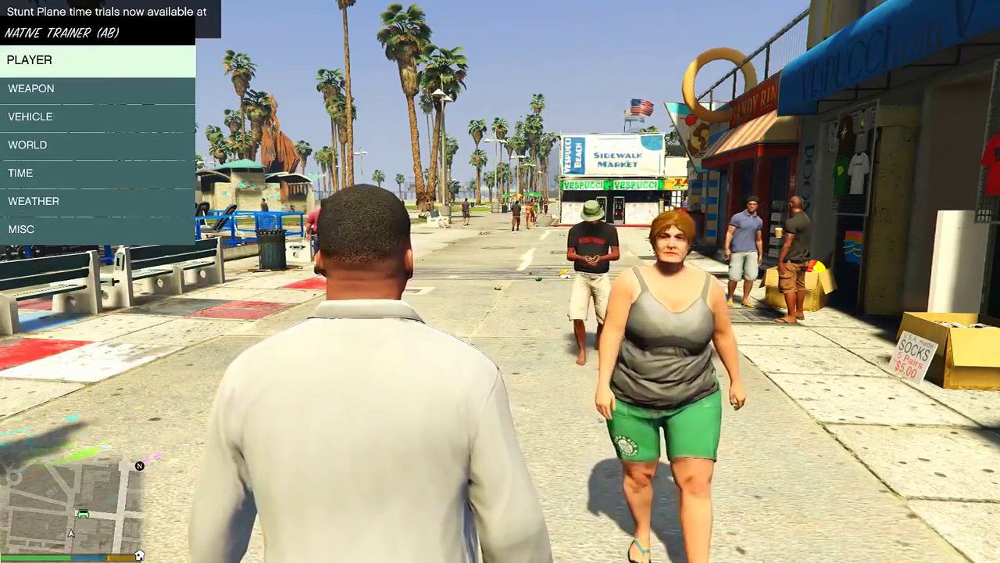
- Add all weapons to the character and turn on No Reload and Explosive Ammo in the trainer's weapon options
key(Down)
key(Return)
key(Return)
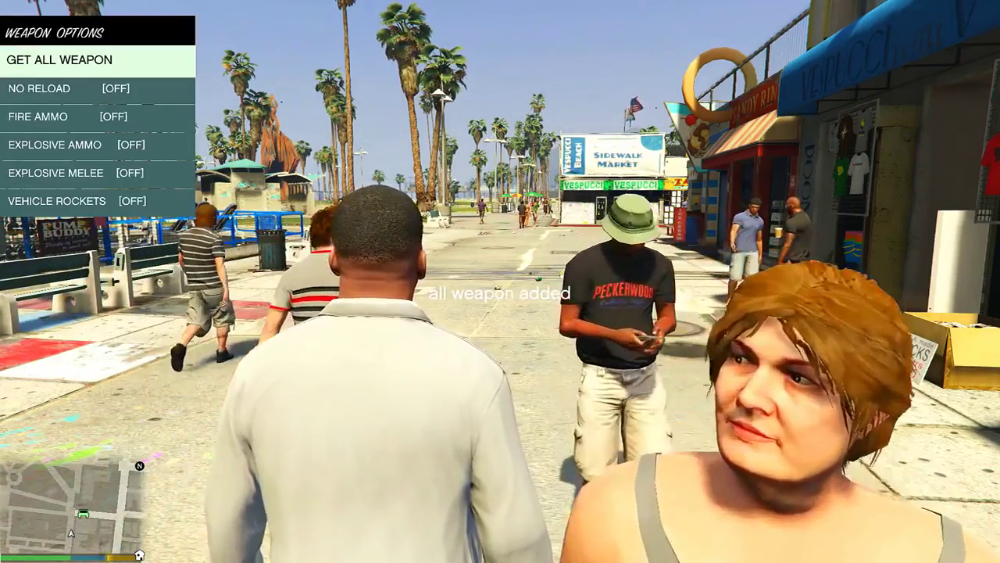
key(Down)
key(Return)
key(Down)
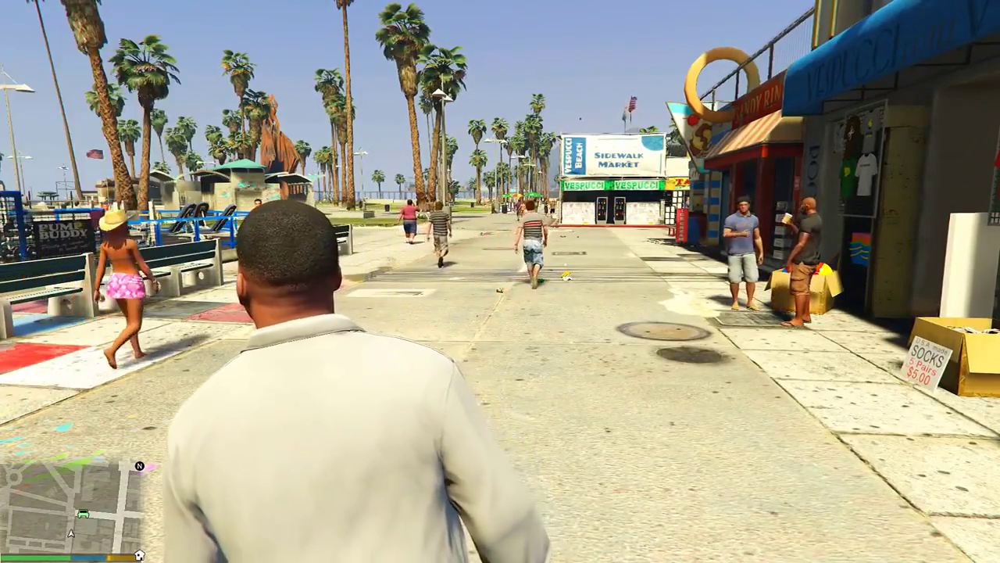
- Equip the Assault Rifle from the weapon wheel
key(Tab)
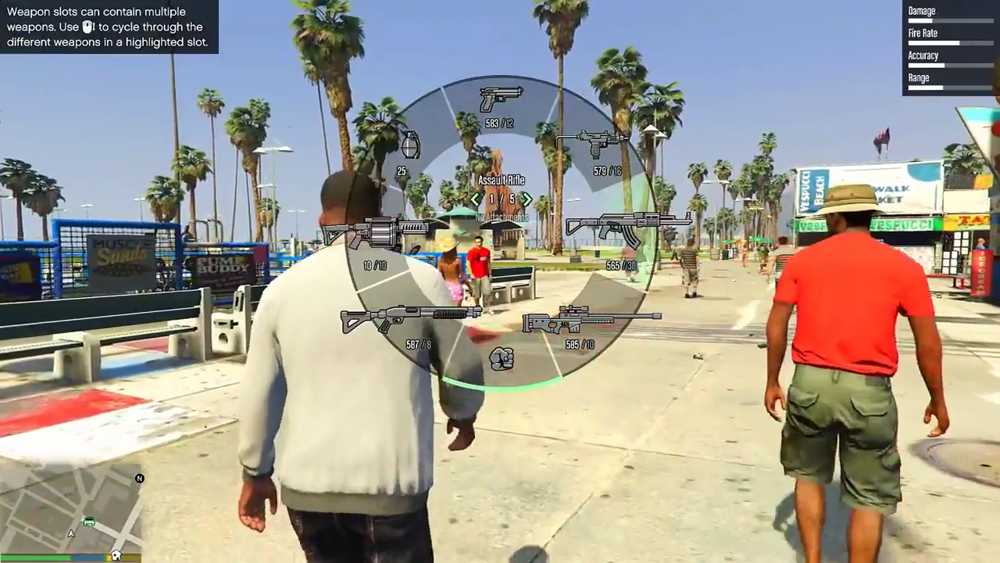
mouse_move(629, 227)
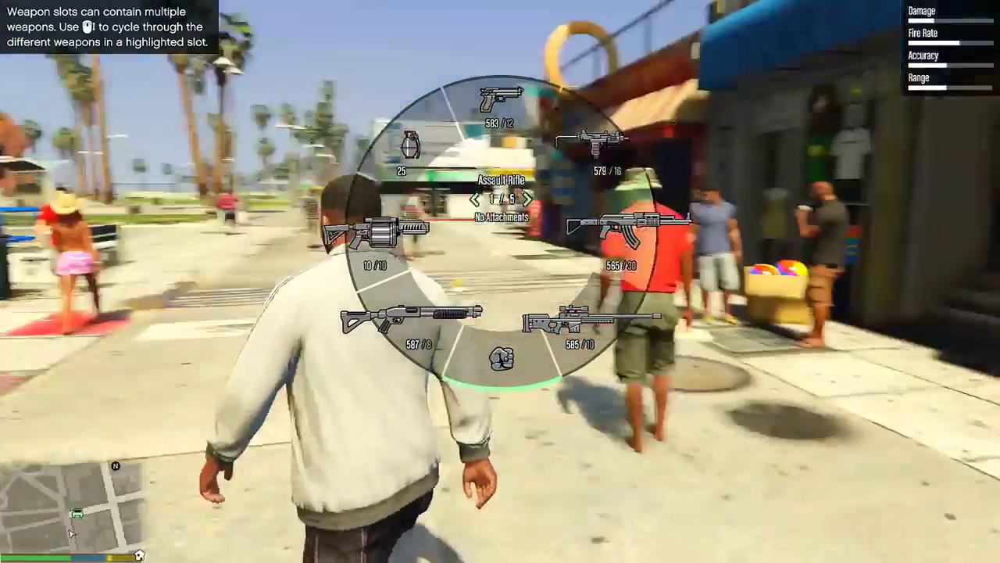
key(BackSpace)
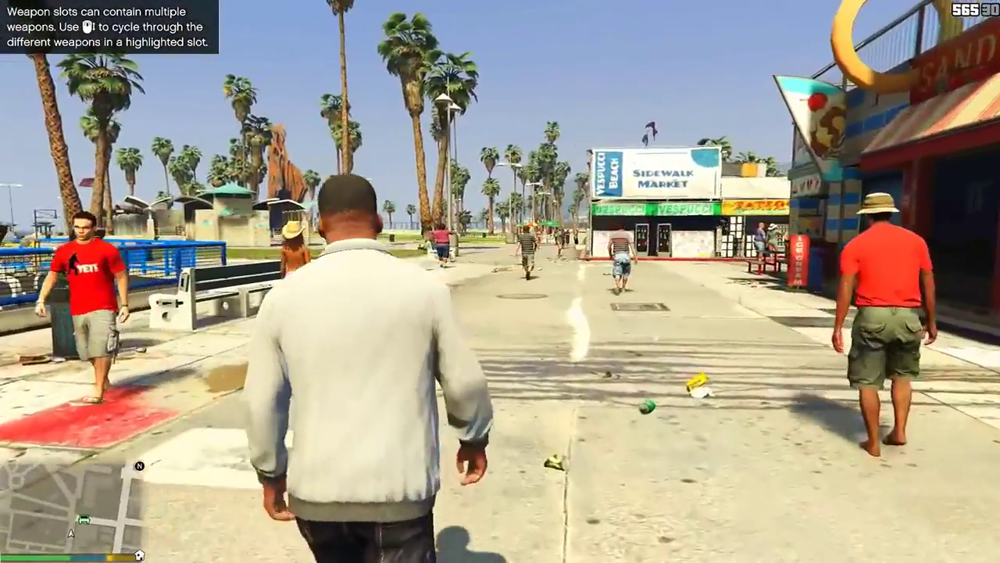
- Test the explosive ammo by aiming and firing the Assault Rifle in several directions along the boardwalk
right_click(500, 281)
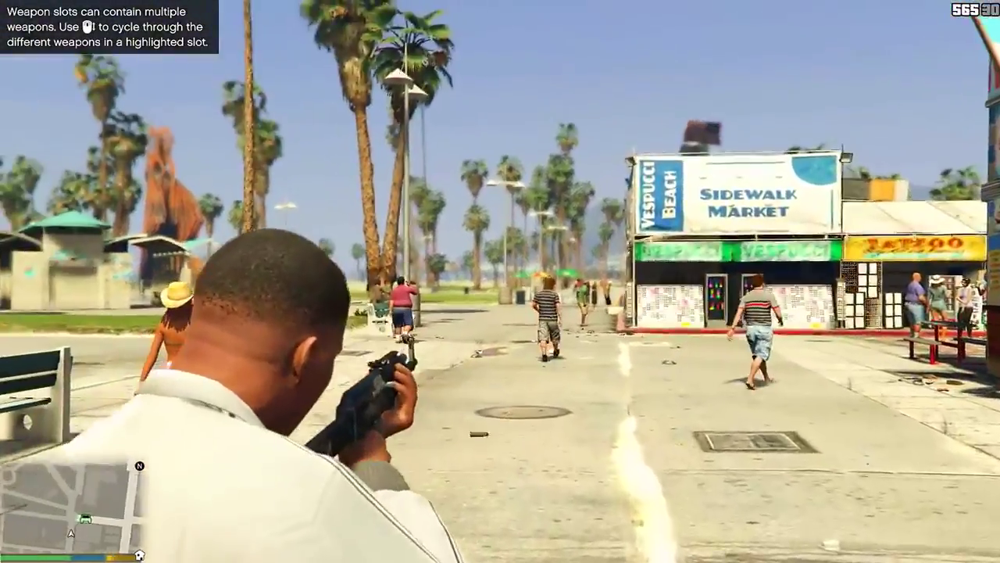
click(500, 281)
click(500, 282)
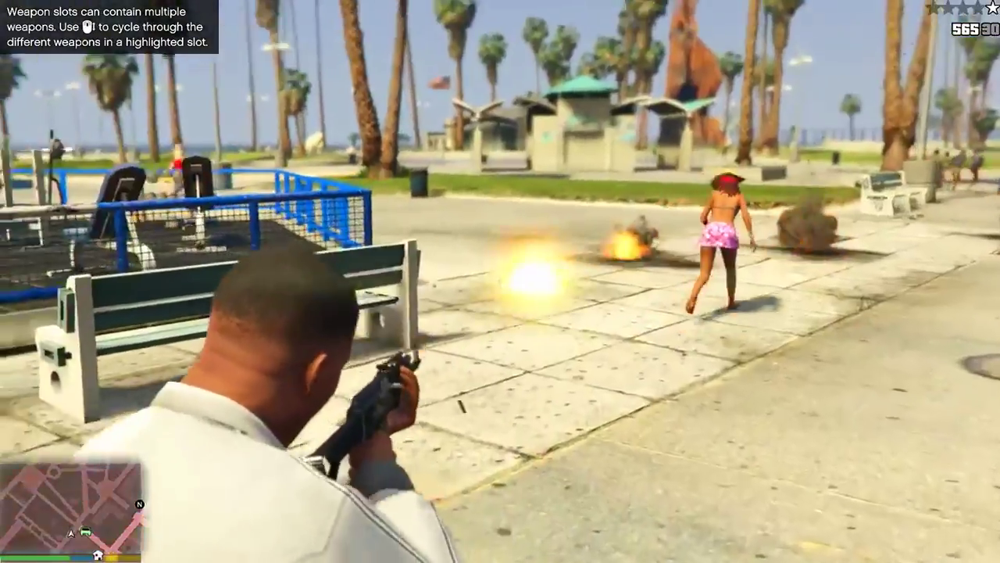
click(501, 281)
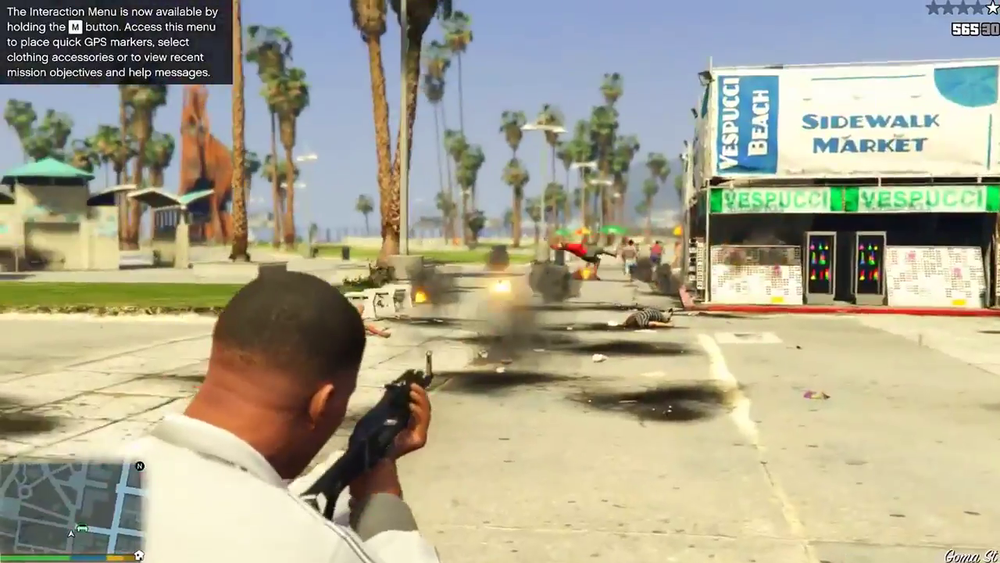
click(500, 282)
click(500, 281)
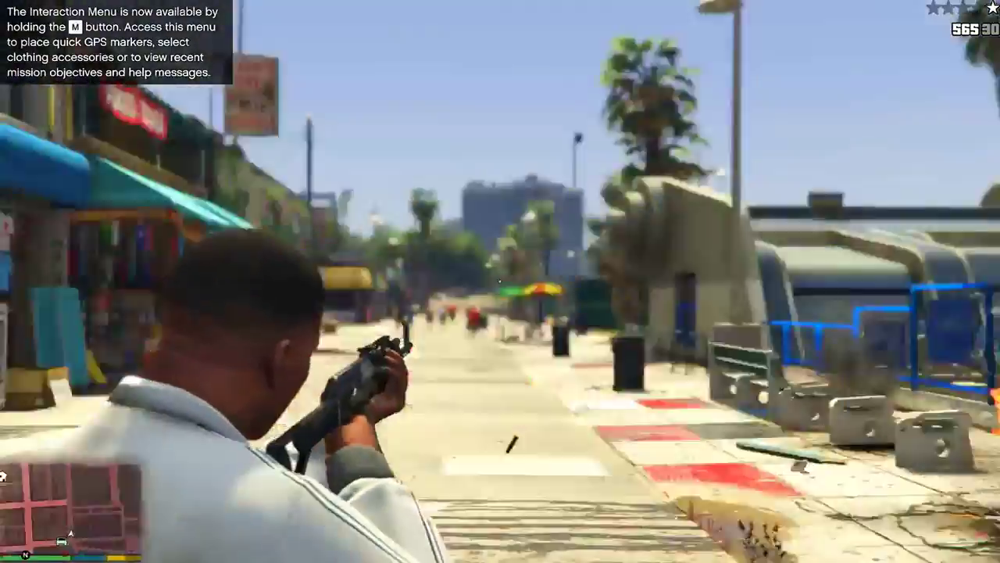
click(501, 282)
click(501, 281)
- Open the Native Trainer's vehicle options and return to the main categories
key(F4)
key(KP_5)
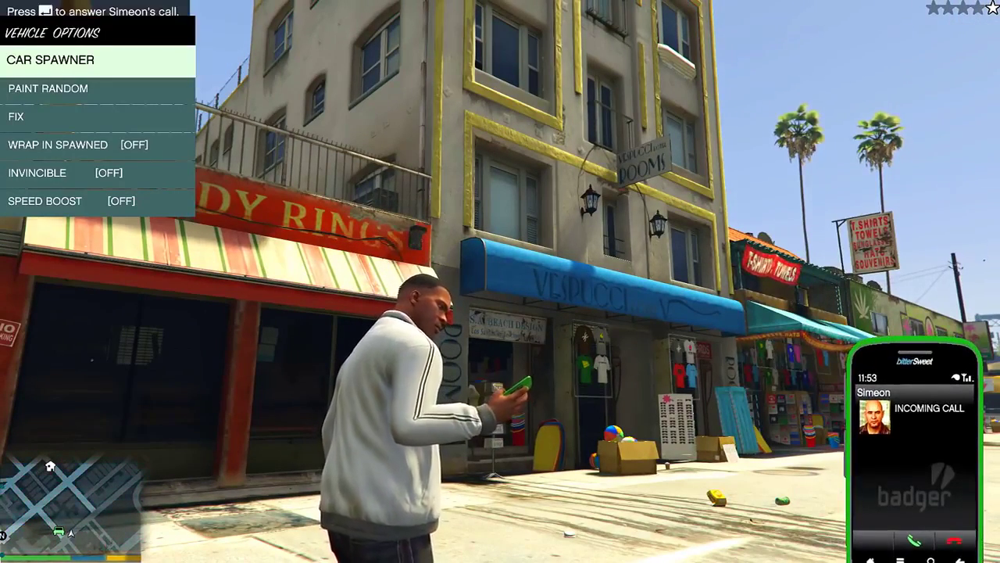
key(KP_0)
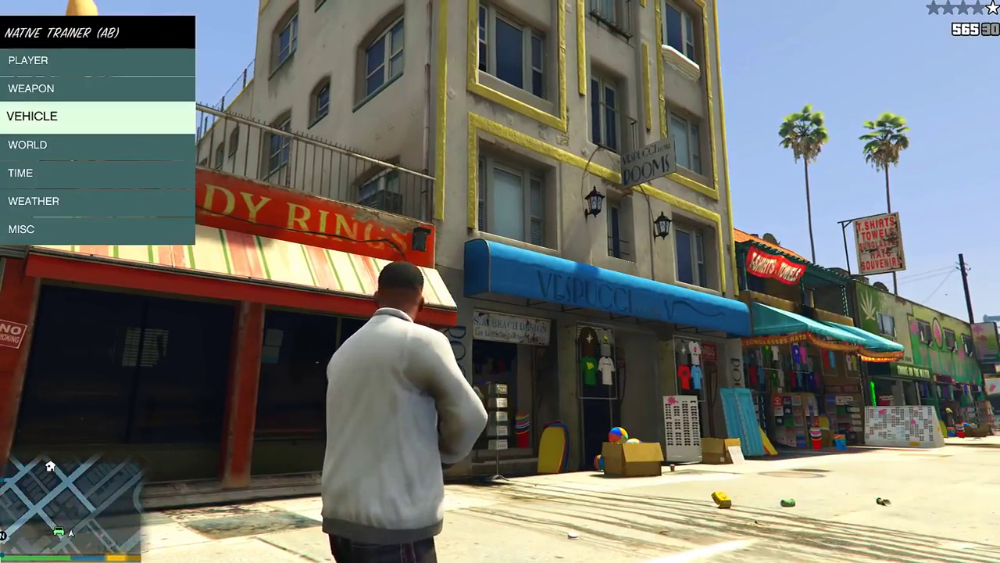
- Turn on Moon Gravity in the trainer's world options and move the character along the boardwalk to test it
key(KP_5)
key(KP_5)
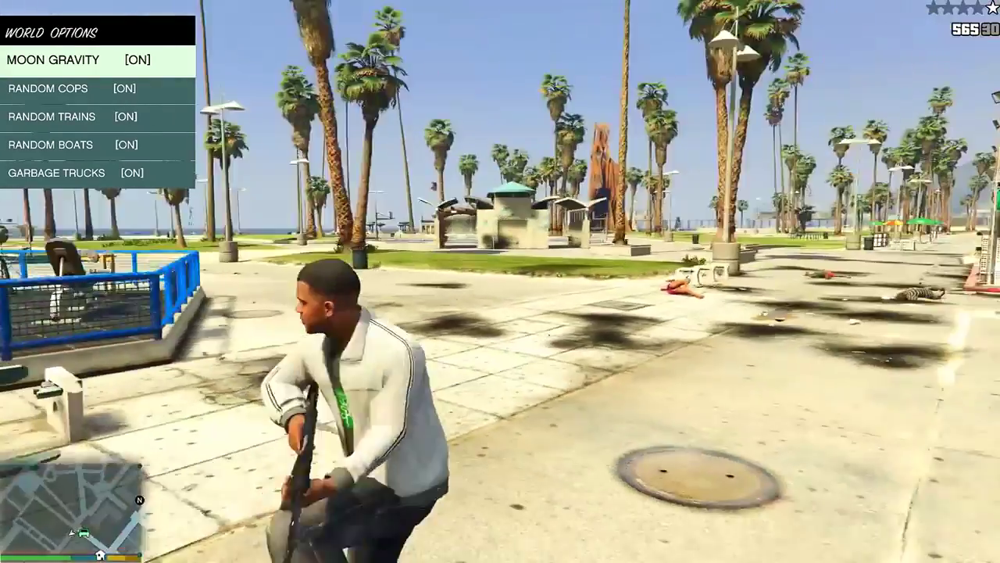
key(w)
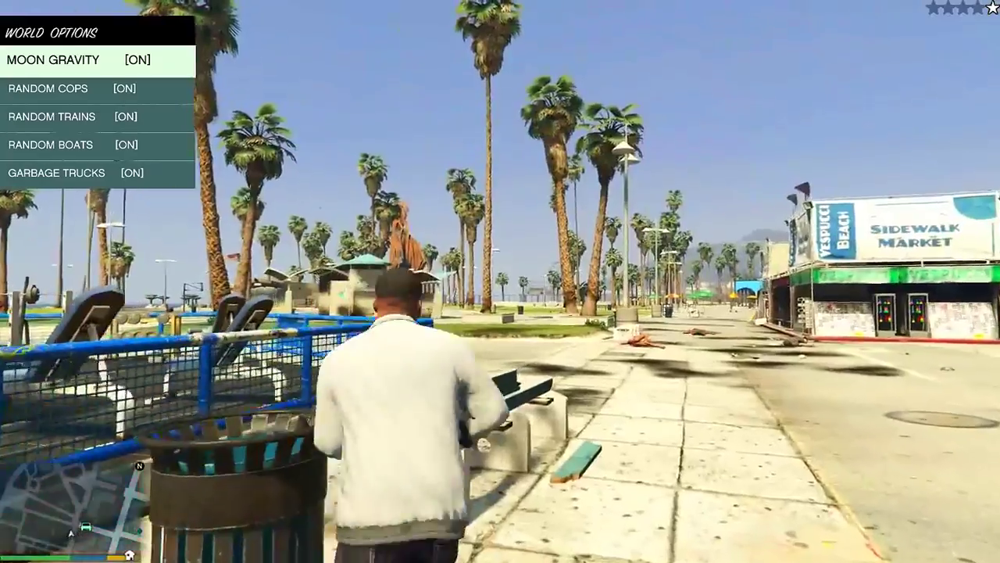
key(w)
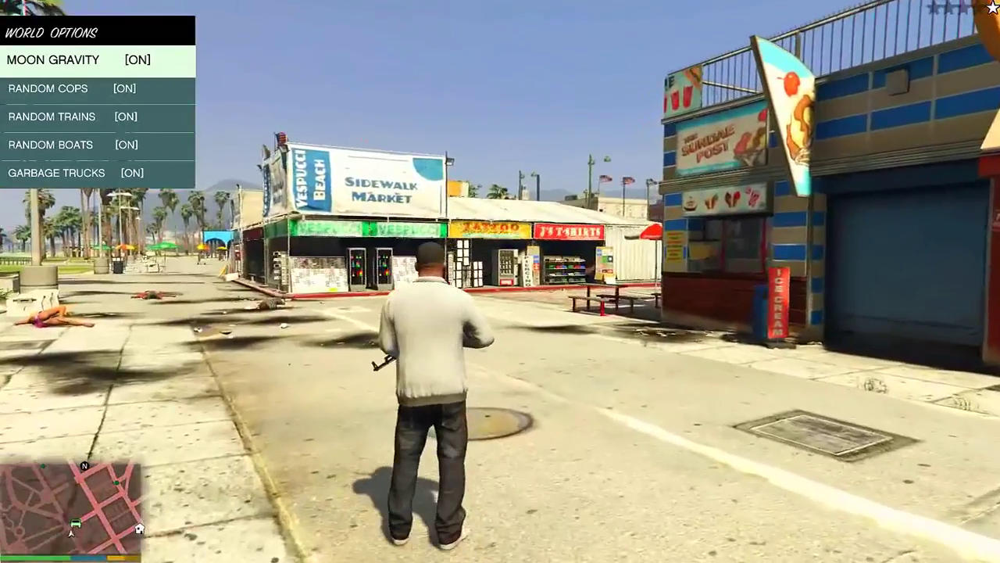
- Leave the world options, close the Native Trainer and dismiss the incoming phone call
key(KP_0)
key(KP_0)
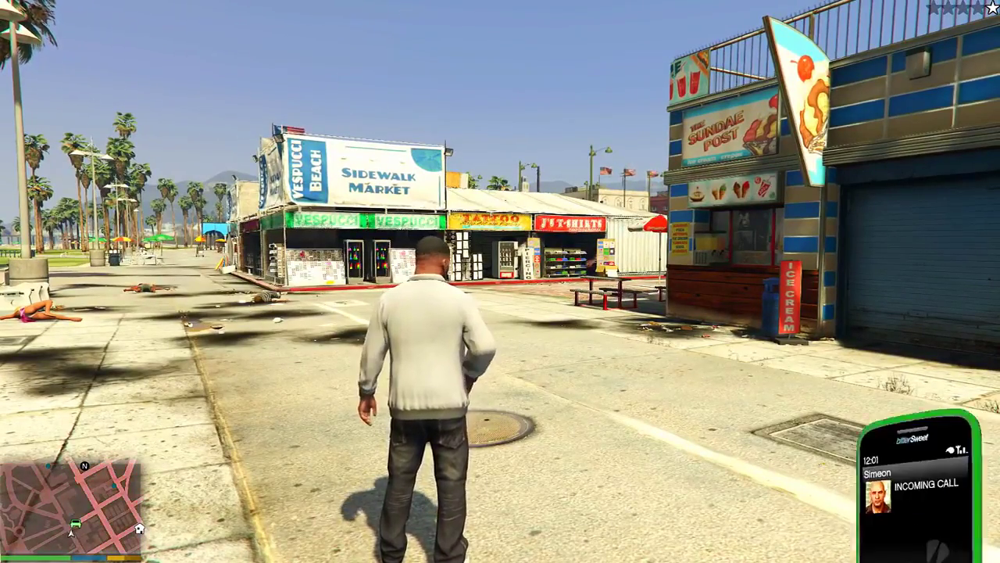
key(BackSpace)
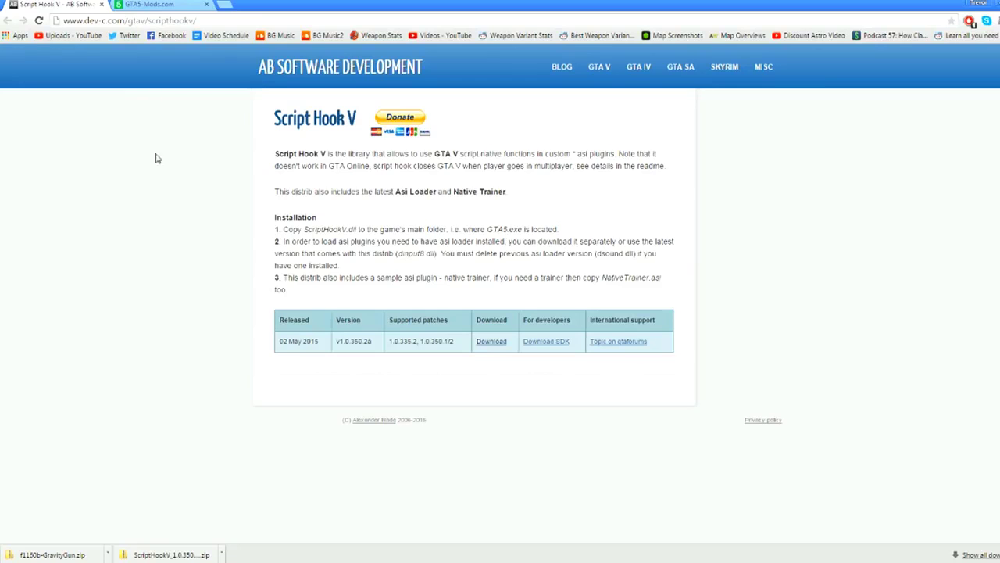
- Switch to GTA5-Mods.com in the browser and look through the newest script mods across several result pages, up to page 8
click(159, 5)
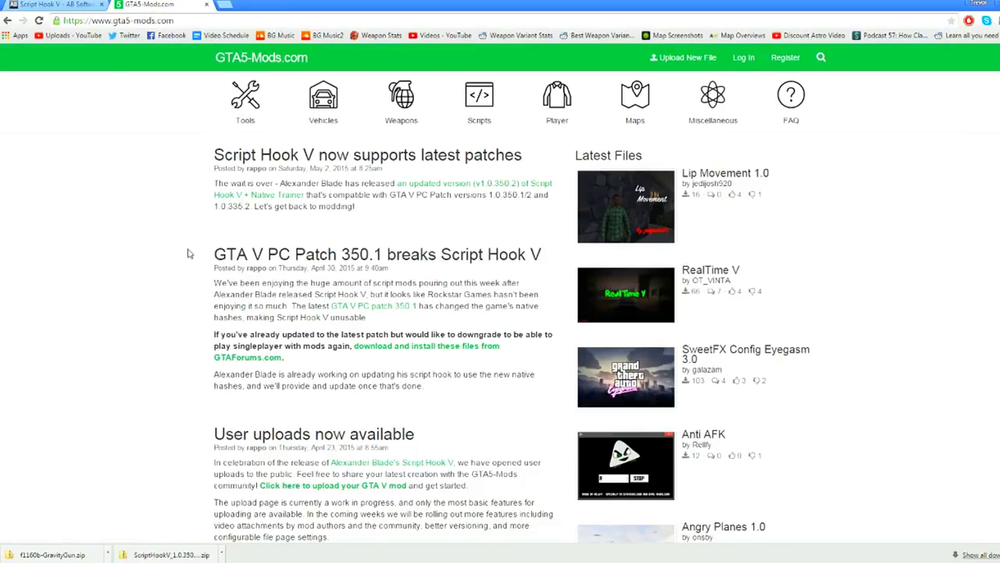
click(474, 98)
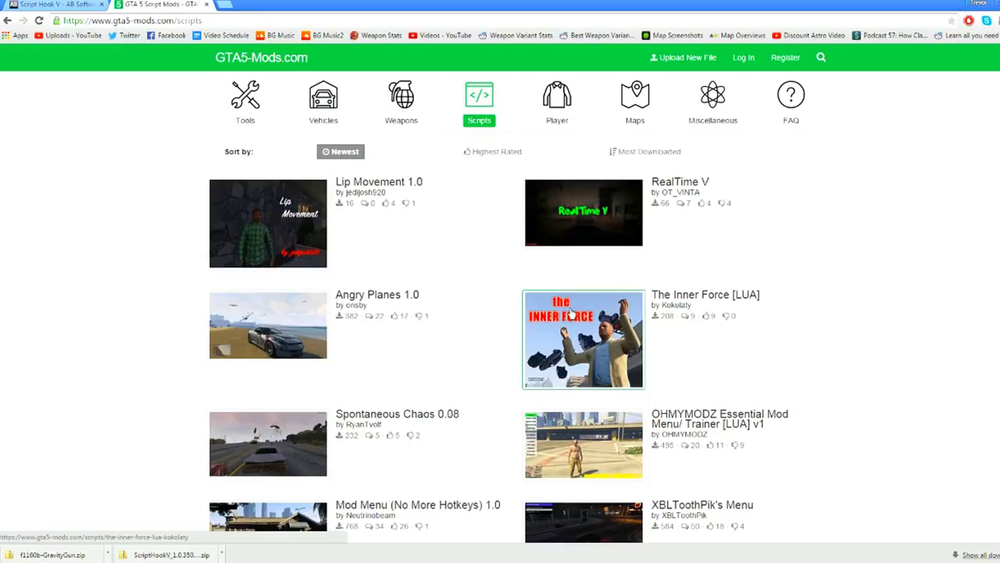
scroll(670, 339, down, 2)
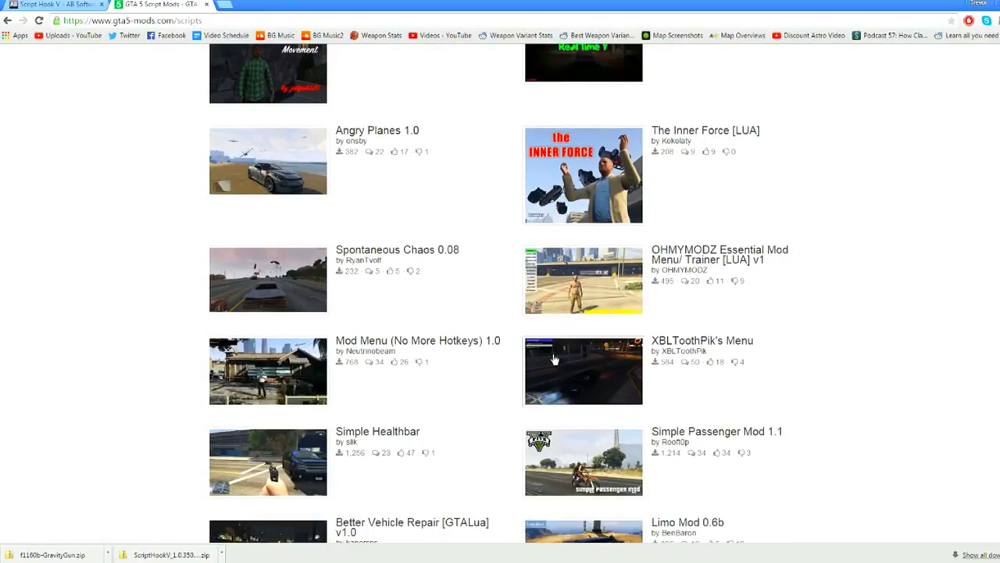
scroll(479, 427, down, 2)
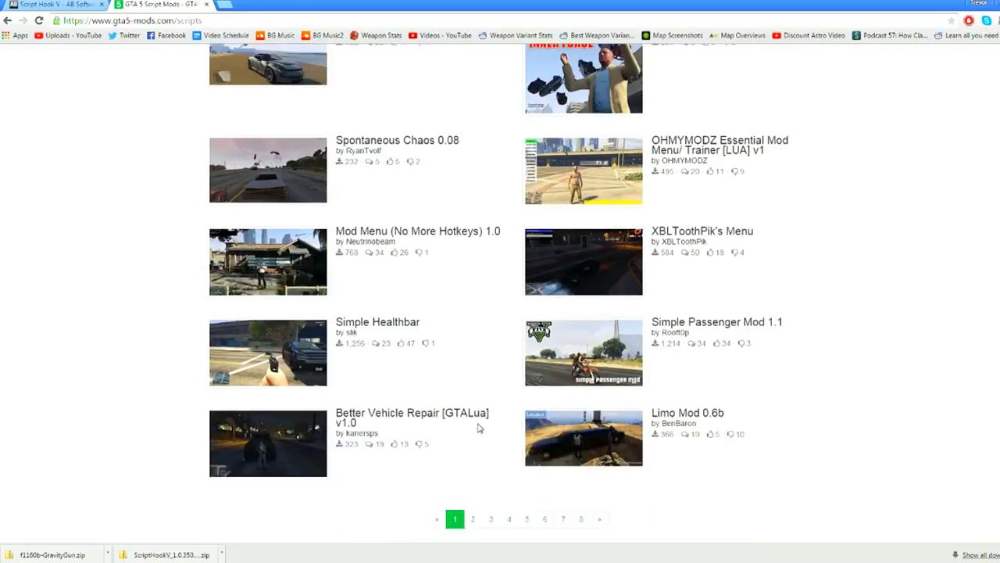
click(478, 497)
scroll(727, 478, down, 4)
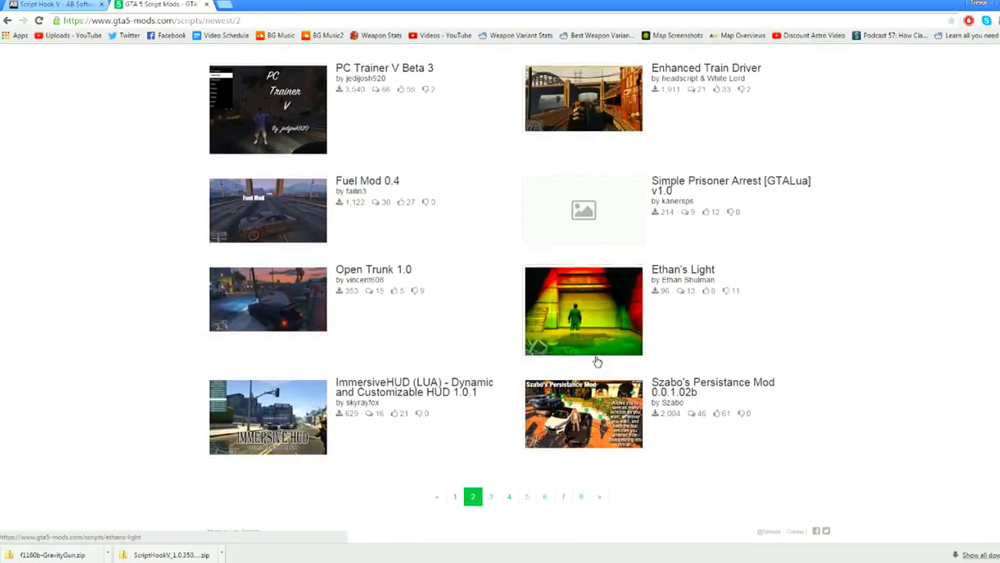
click(600, 499)
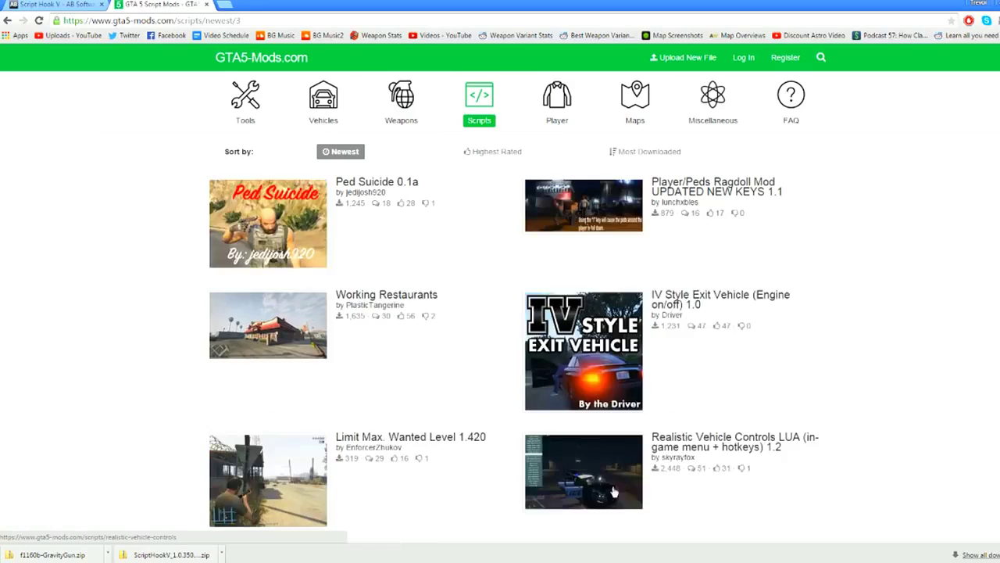
scroll(578, 461, down, 5)
click(580, 507)
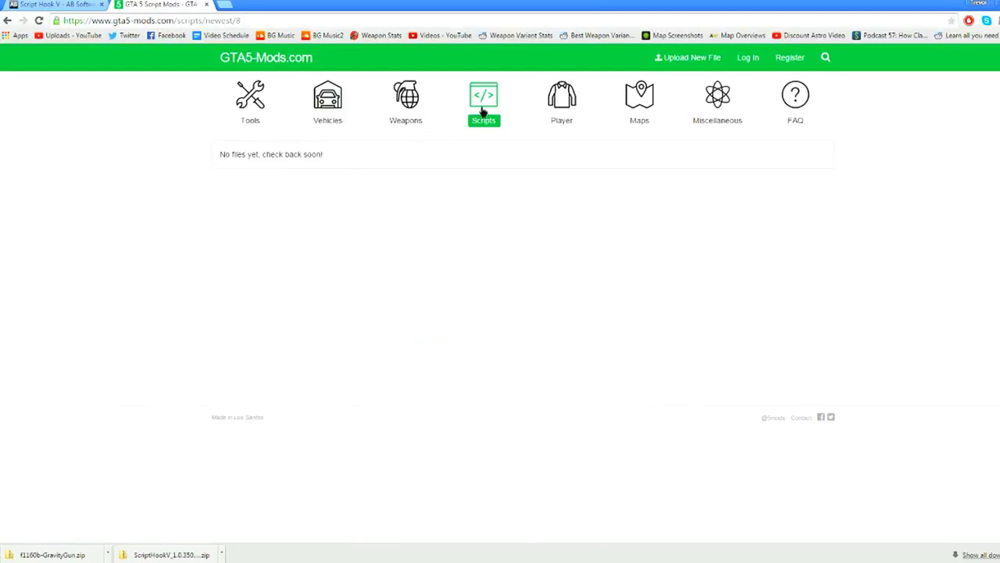
- Sort the script mods by highest rated and open the page of Gravity Gun 1.5
click(482, 111)
click(486, 153)
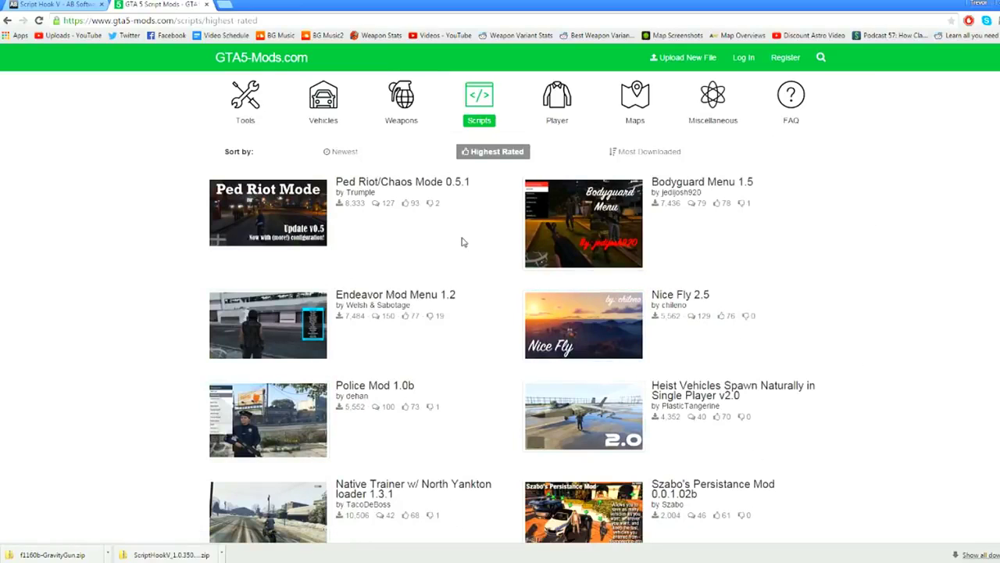
right_click(419, 199)
key(Escape)
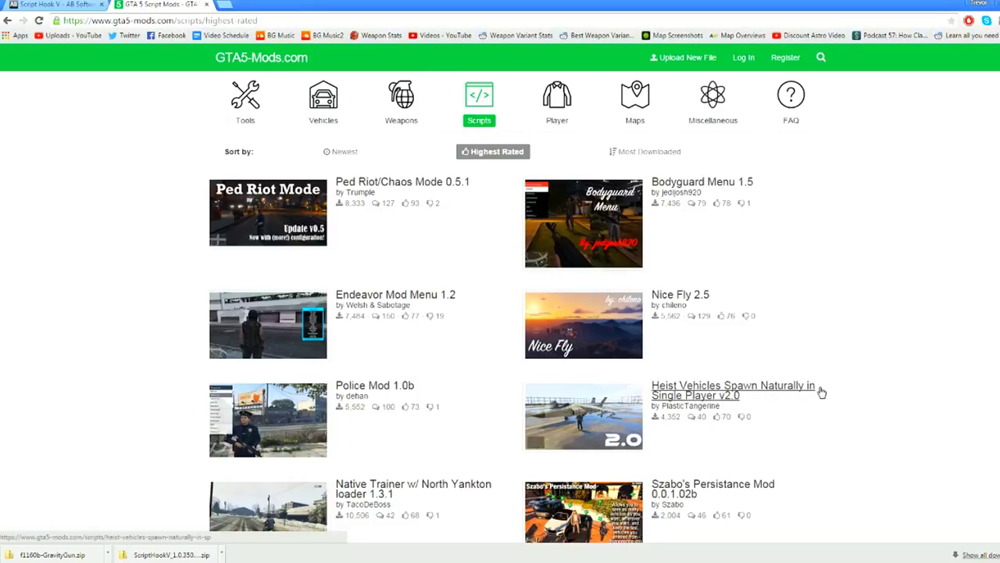
scroll(815, 391, down, 4)
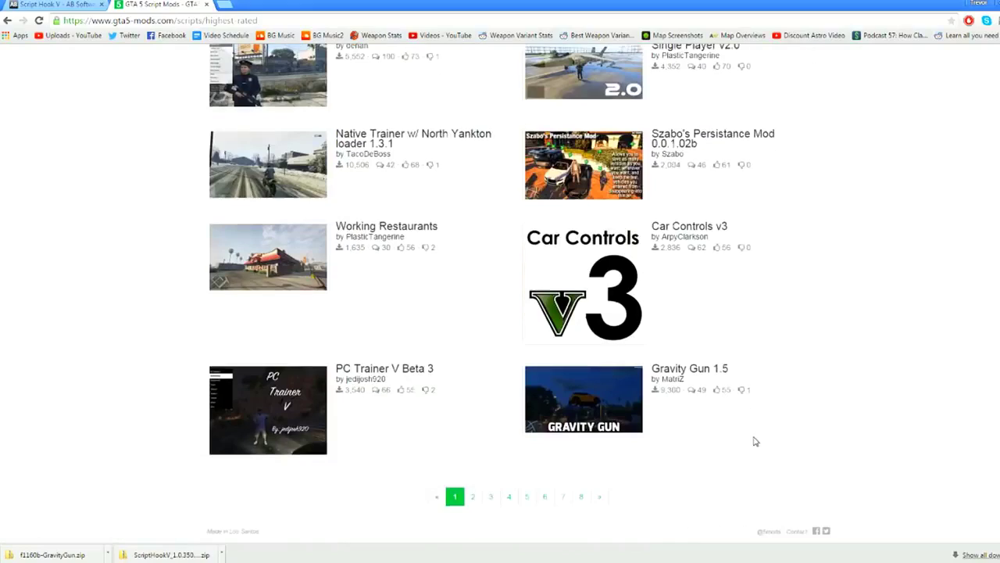
click(707, 375)
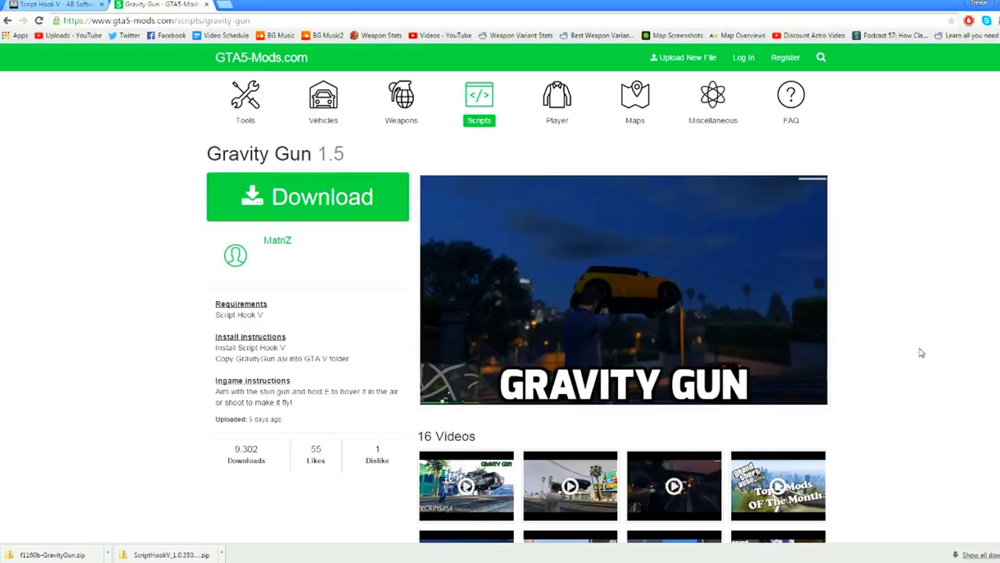
- Preview the second Gravity Gun video from about 25 seconds in, pause it and close the player
click(570, 485)
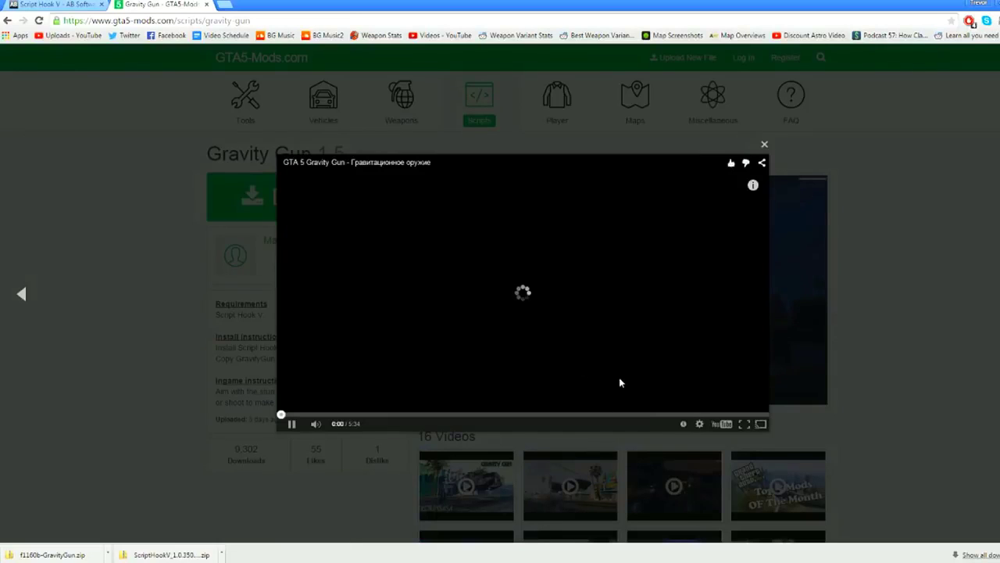
click(315, 415)
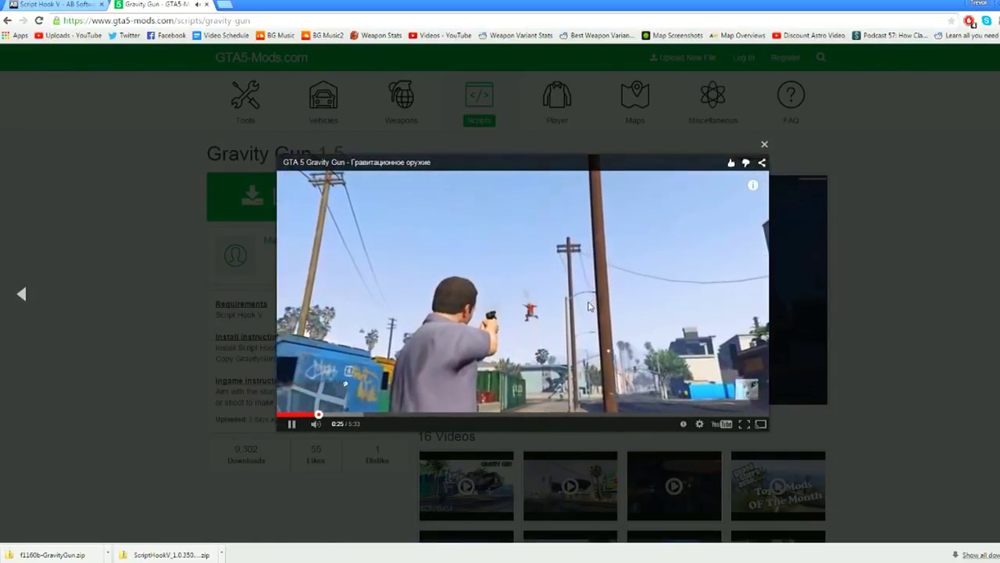
click(584, 320)
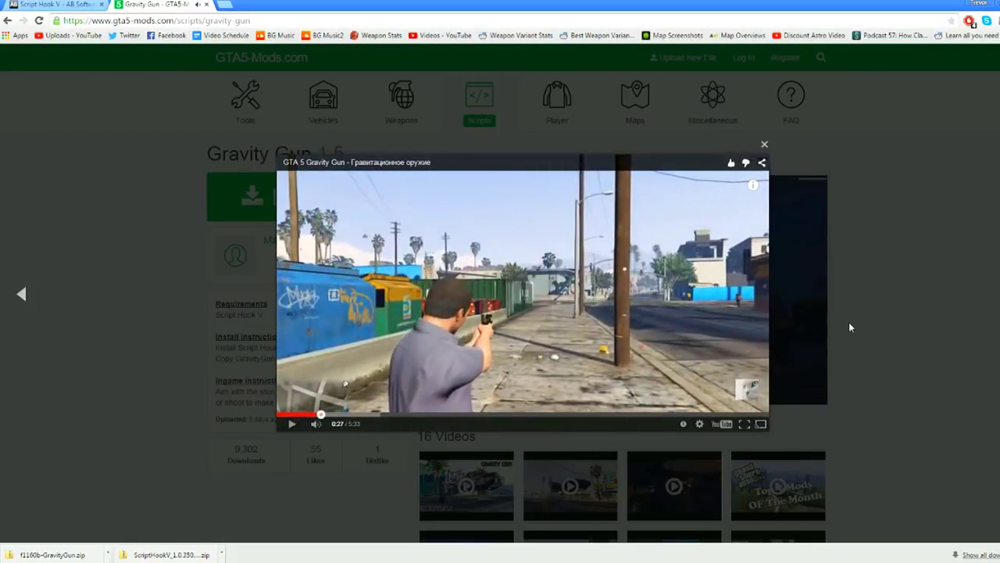
click(774, 150)
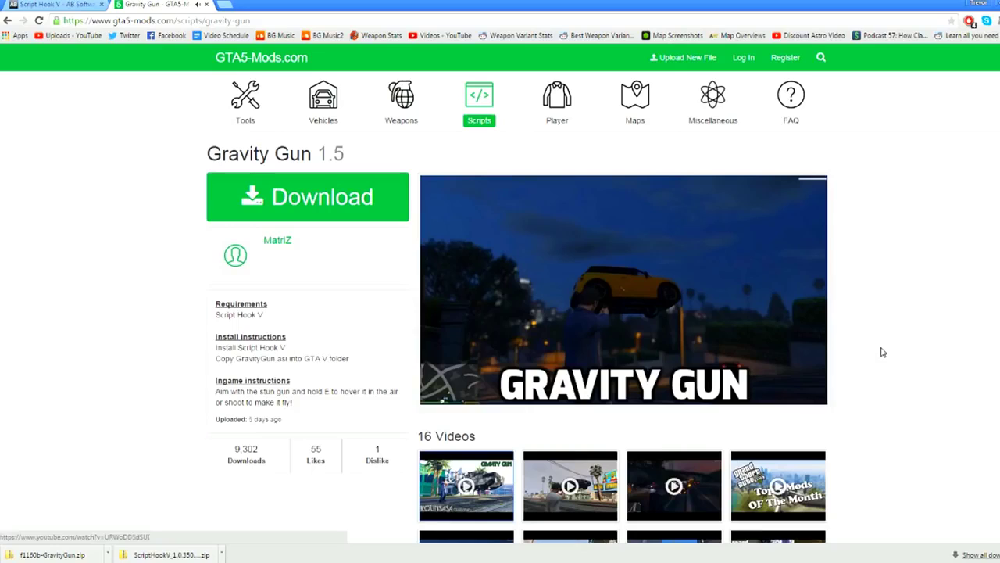
- Download the Gravity Gun archive, dock the browser to half the screen and place the zip file on the desktop
click(330, 203)
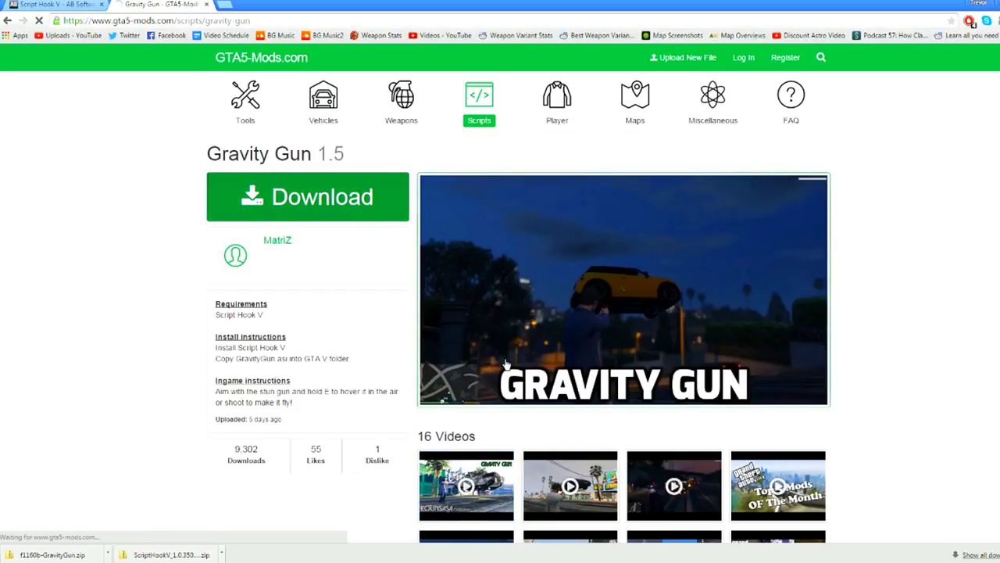
key(super+Left)
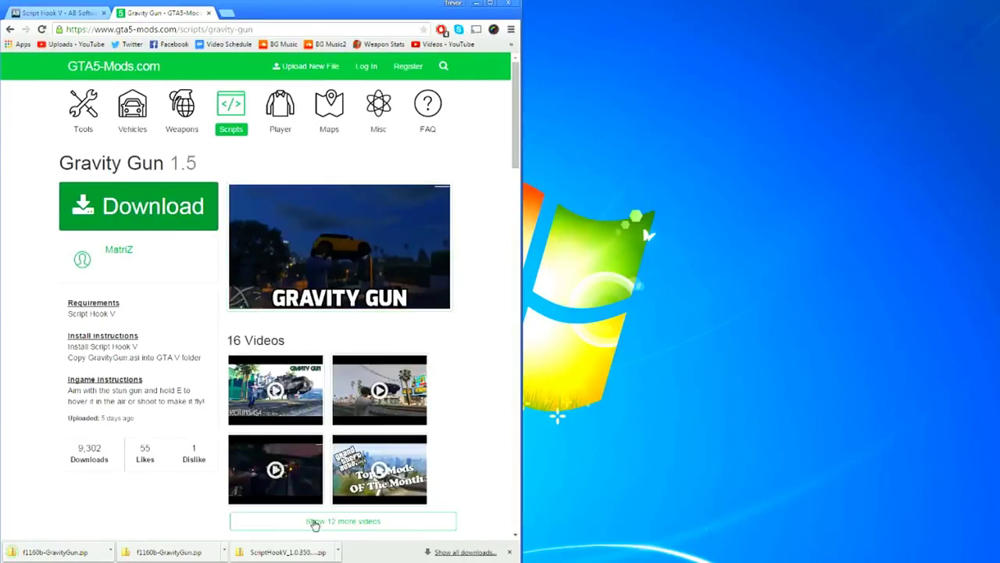
drag(788, 153, 789, 151)
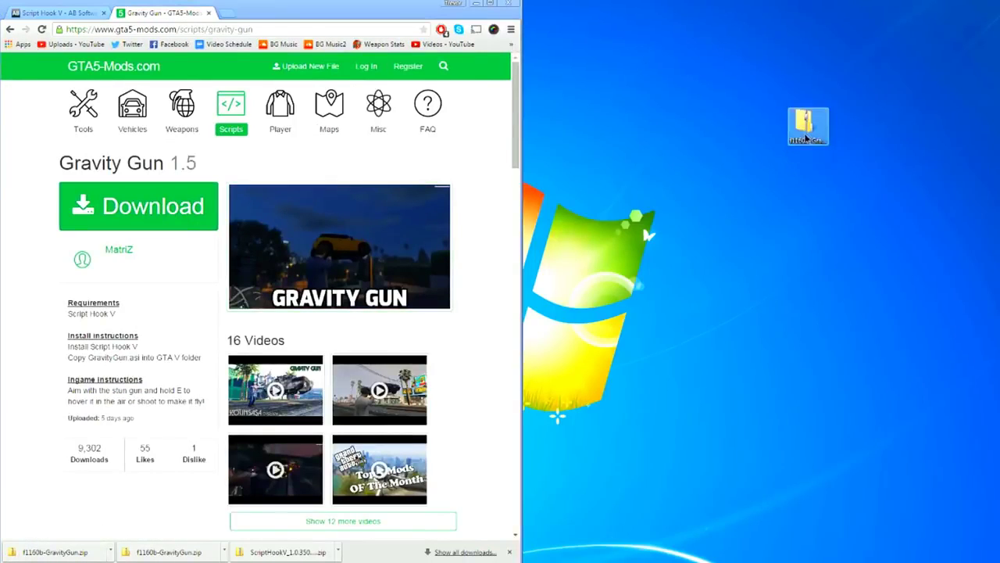
- Open the f1160b-GravityGun archive and copy GravityGun.asi from it
double_click(806, 132)
drag(404, 80, 688, 52)
click(629, 110)
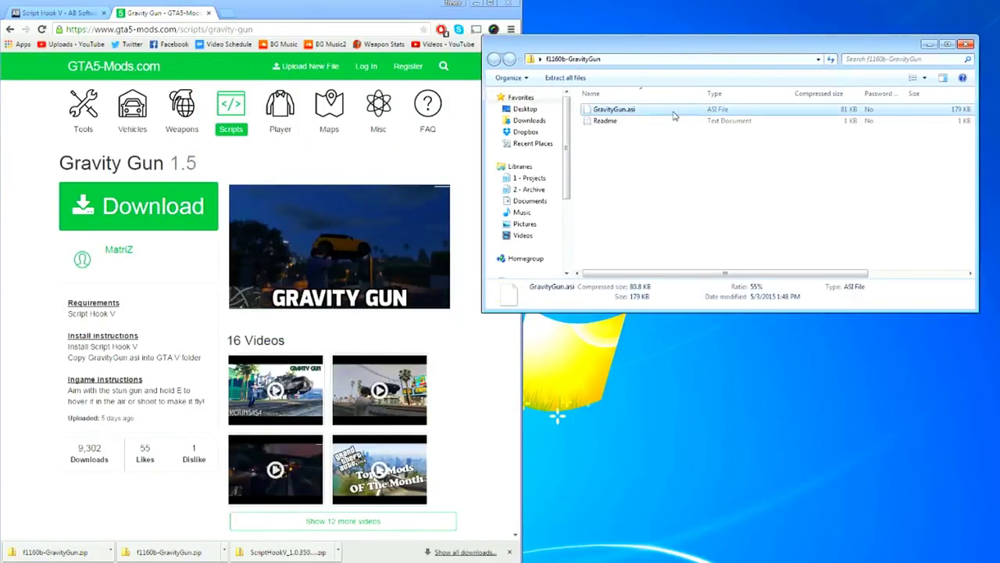
right_click(638, 111)
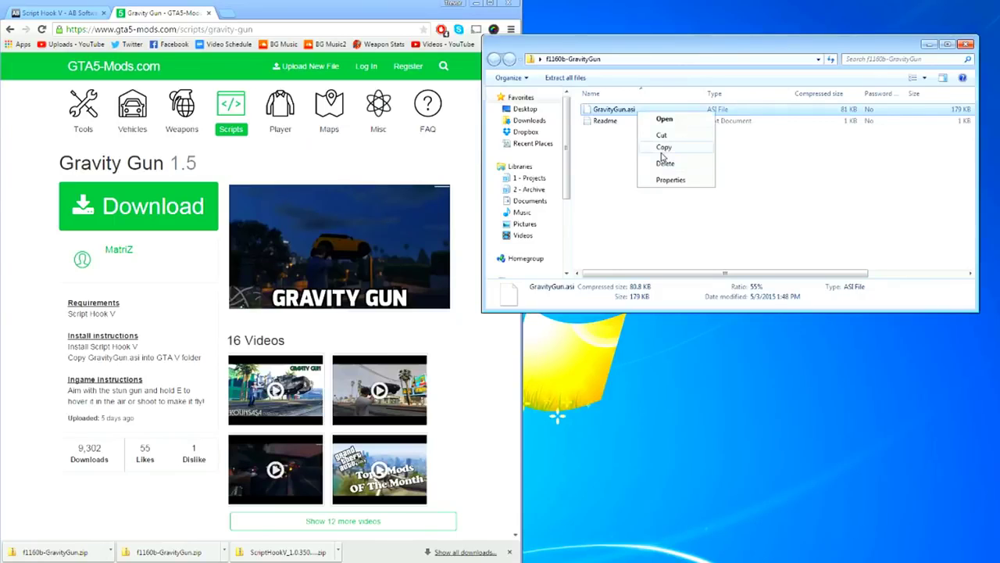
click(663, 150)
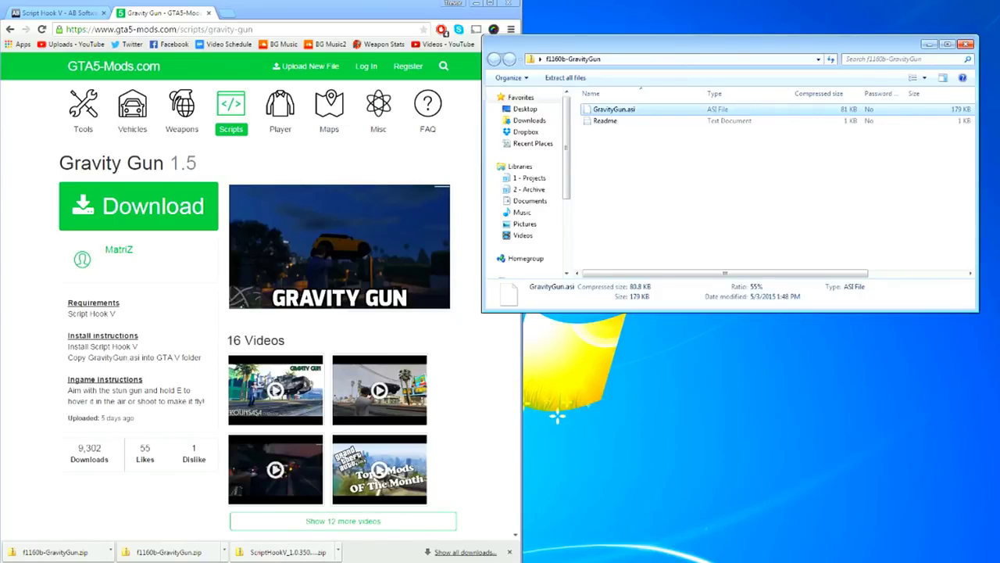
- Switch to Steam and open Grand Theft Auto V's local files folder from the game's properties
click(343, 562)
right_click(202, 292)
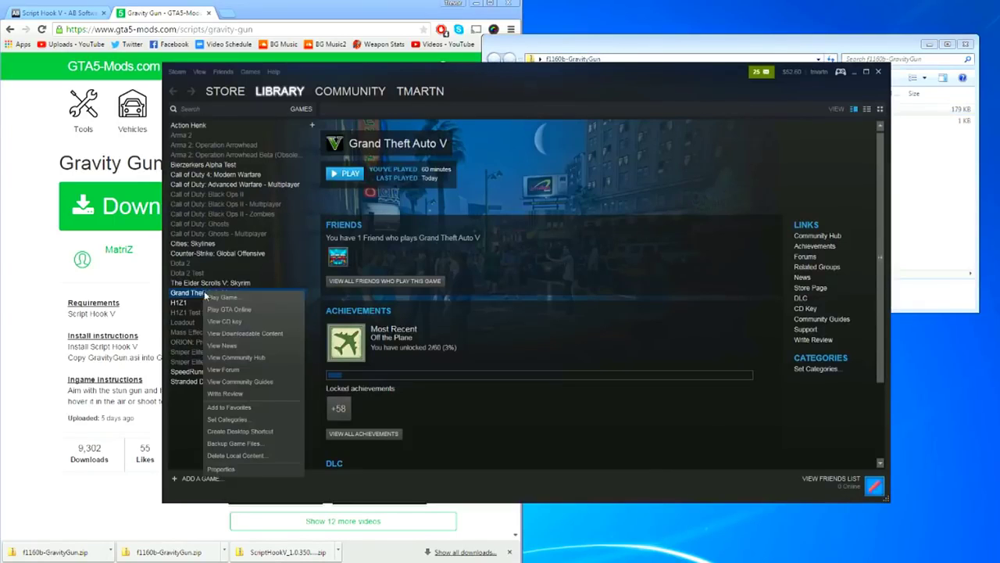
click(222, 473)
click(486, 139)
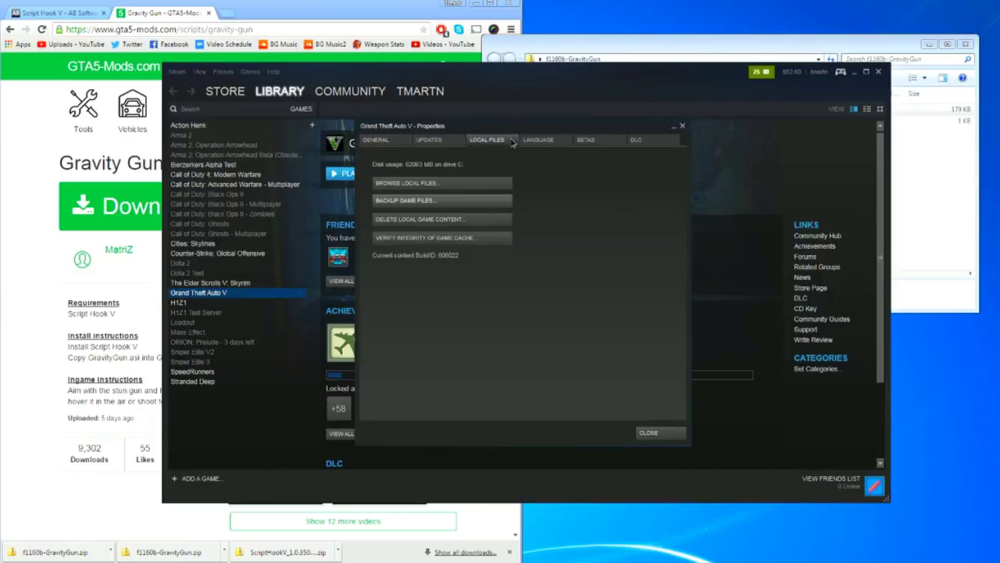
click(438, 183)
- Maximize the Grand Theft Auto V folder window and paste GravityGun.asi into it
double_click(725, 51)
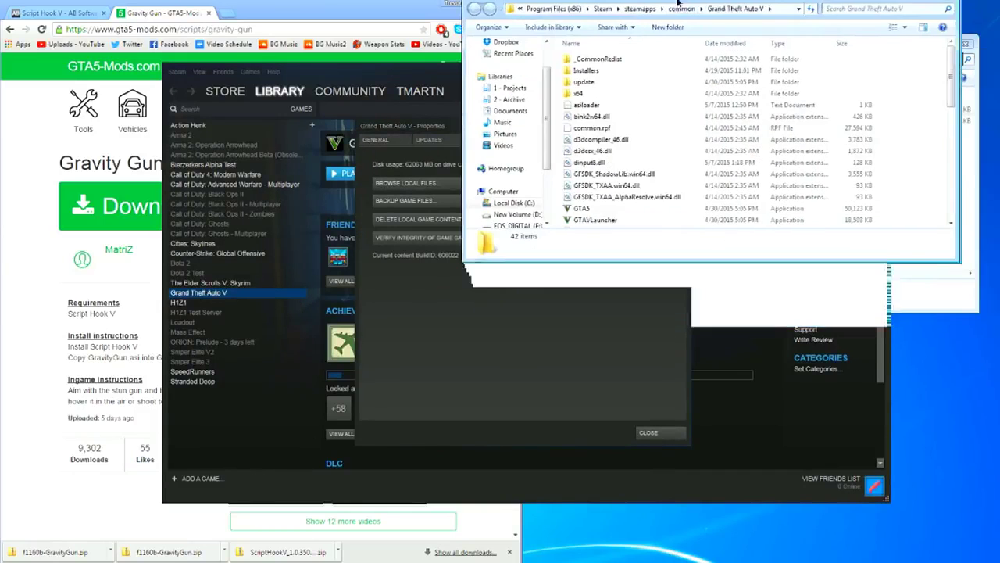
right_click(843, 339)
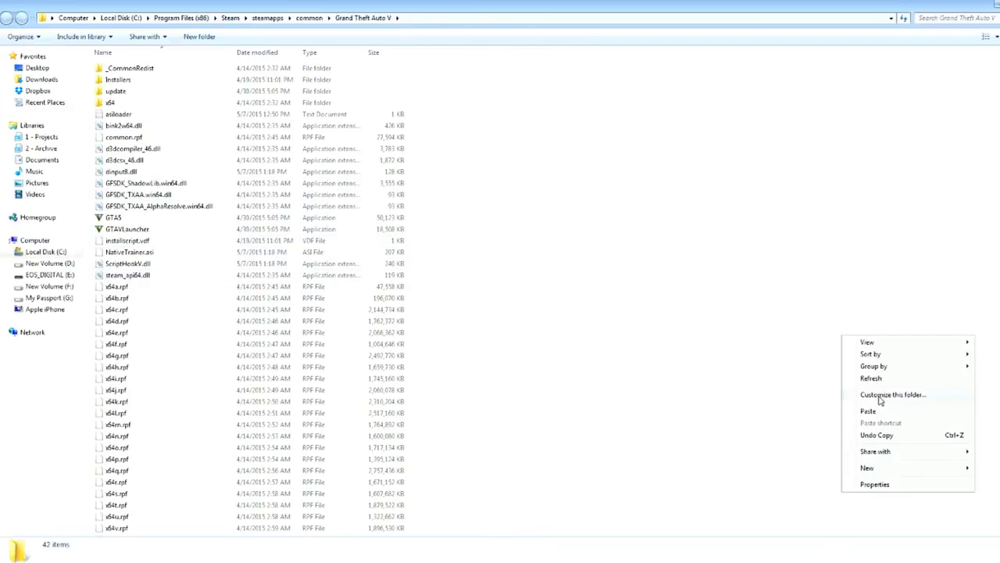
click(881, 410)
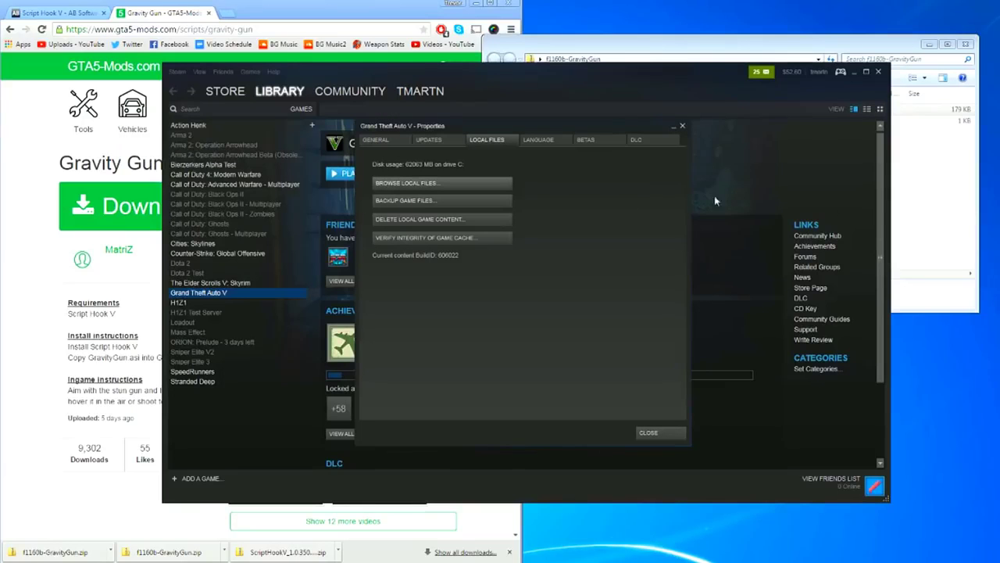
- Return to the Scripts category on GTA5-Mods.com, maximize the browser and browse further pages of the newest mods
click(19, 238)
click(228, 102)
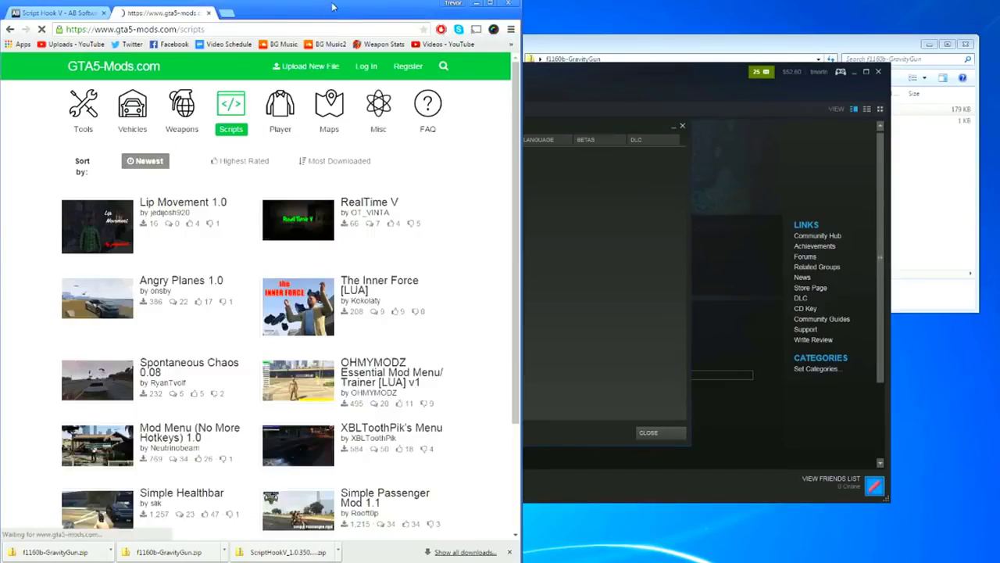
drag(334, 4, 564, 1)
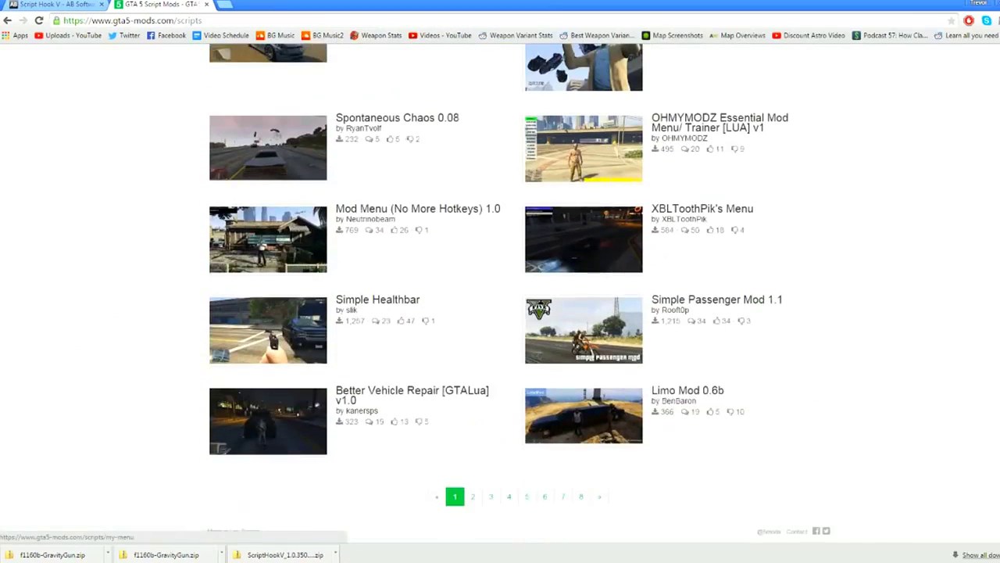
click(511, 500)
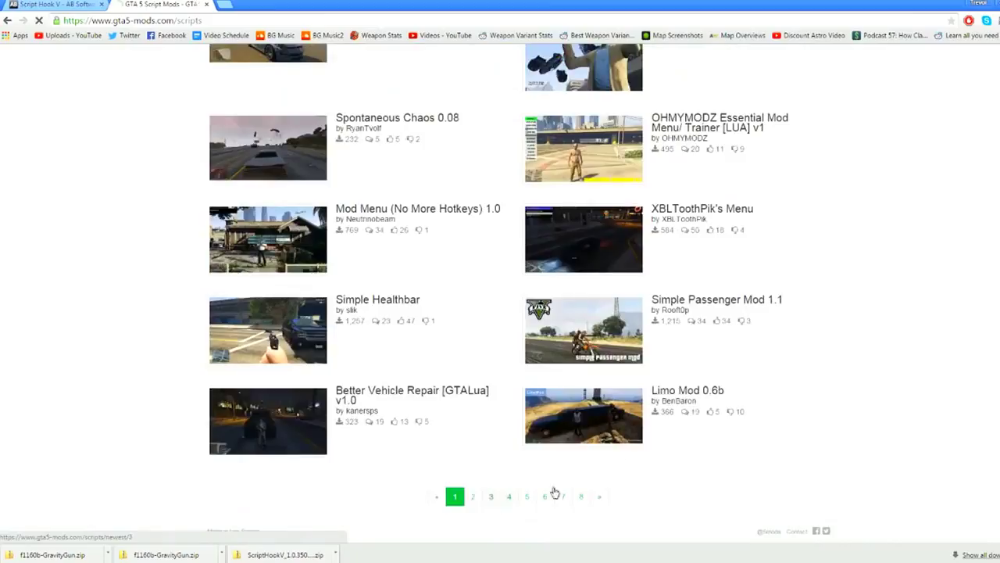